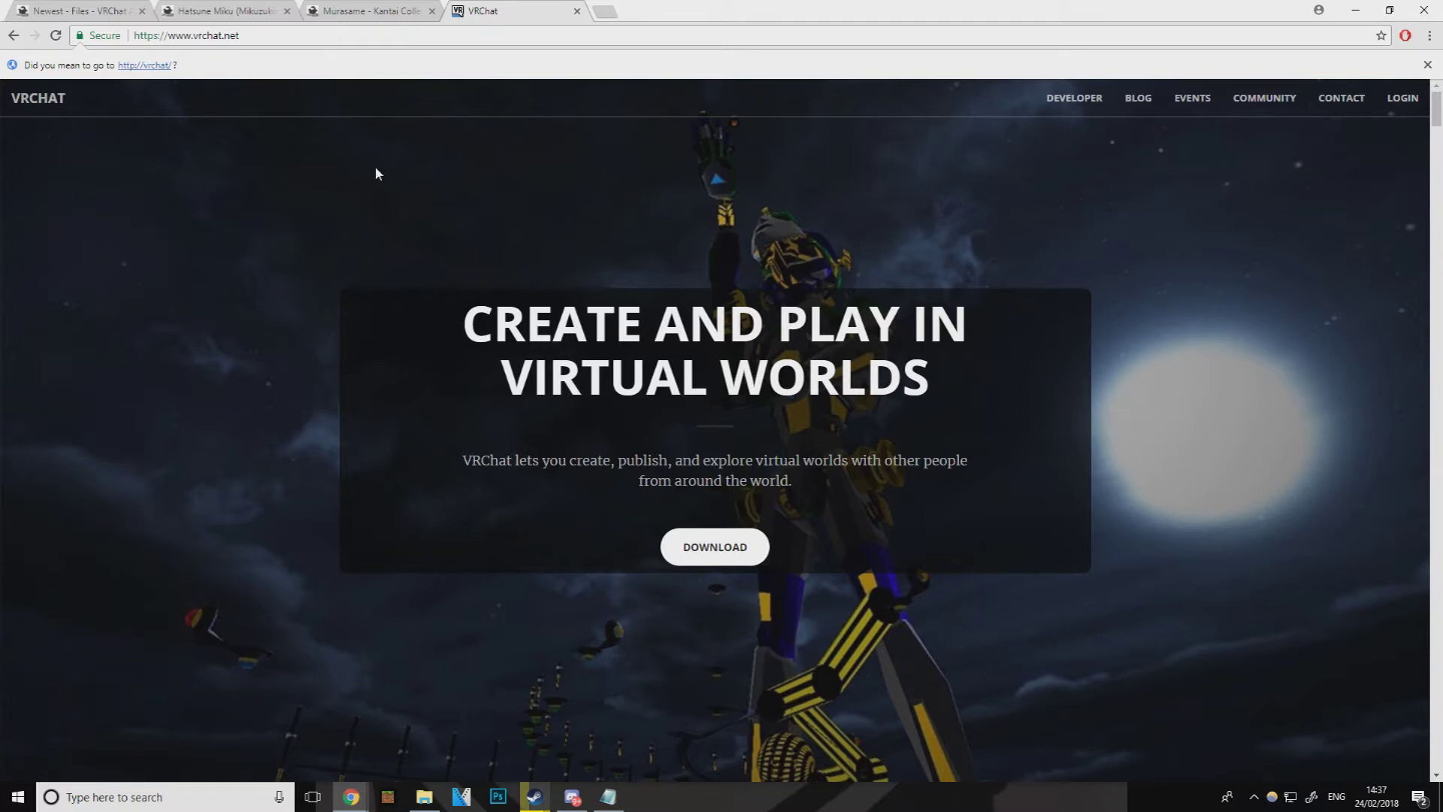
On vrchat.net, view the Windows SDK download options, open the account login page, then close it
click(237, 34)
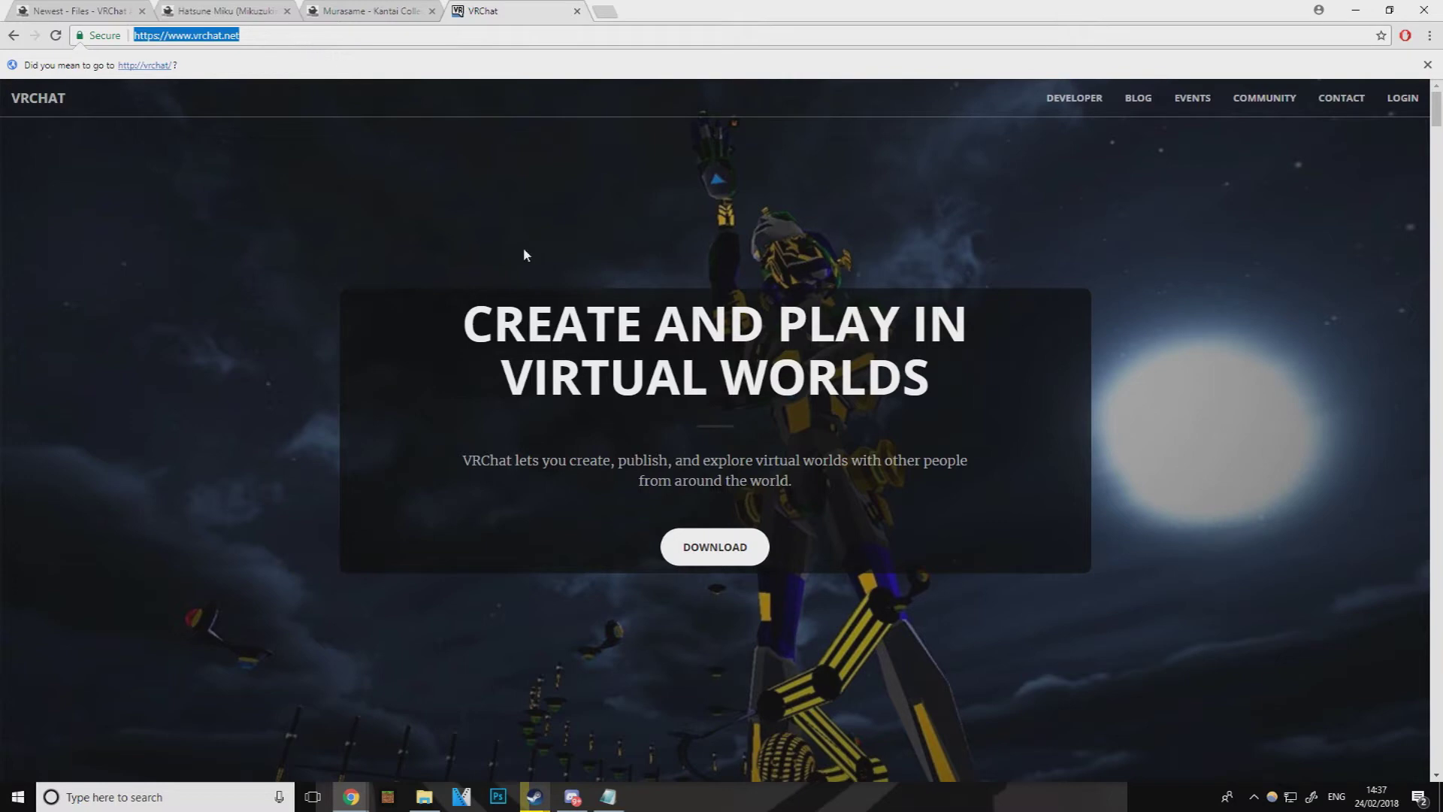
click(718, 548)
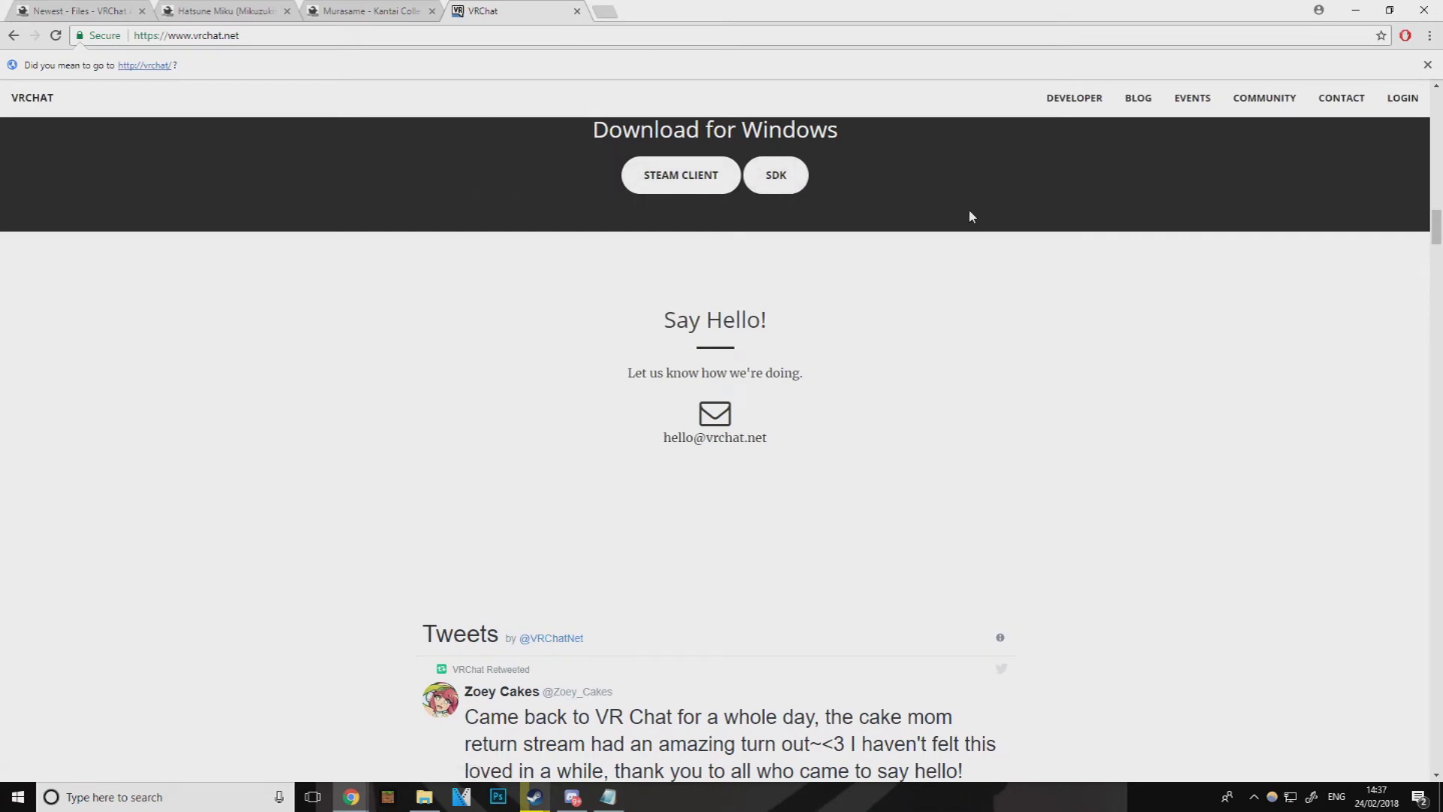
scroll(1037, 306, up, 20)
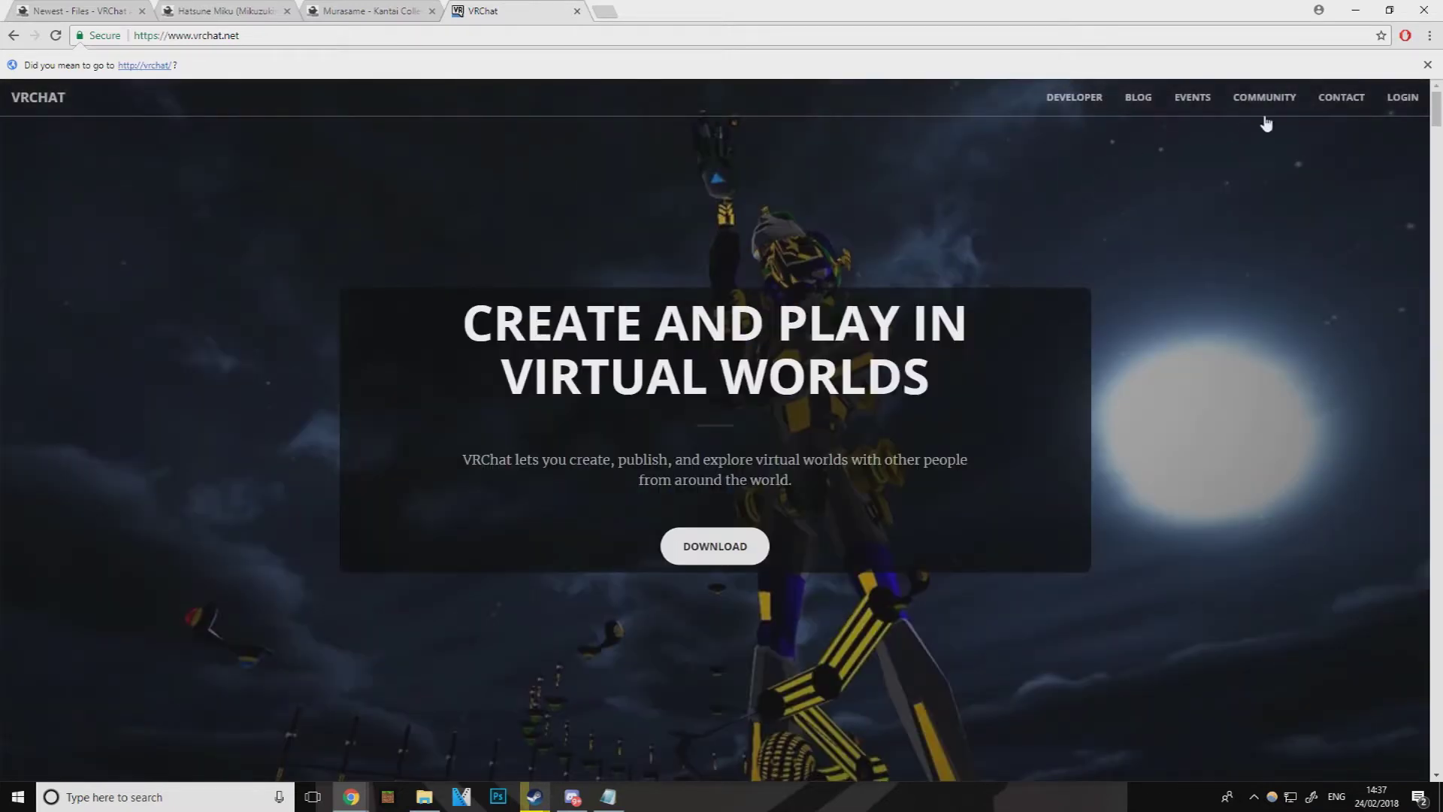
click(1401, 98)
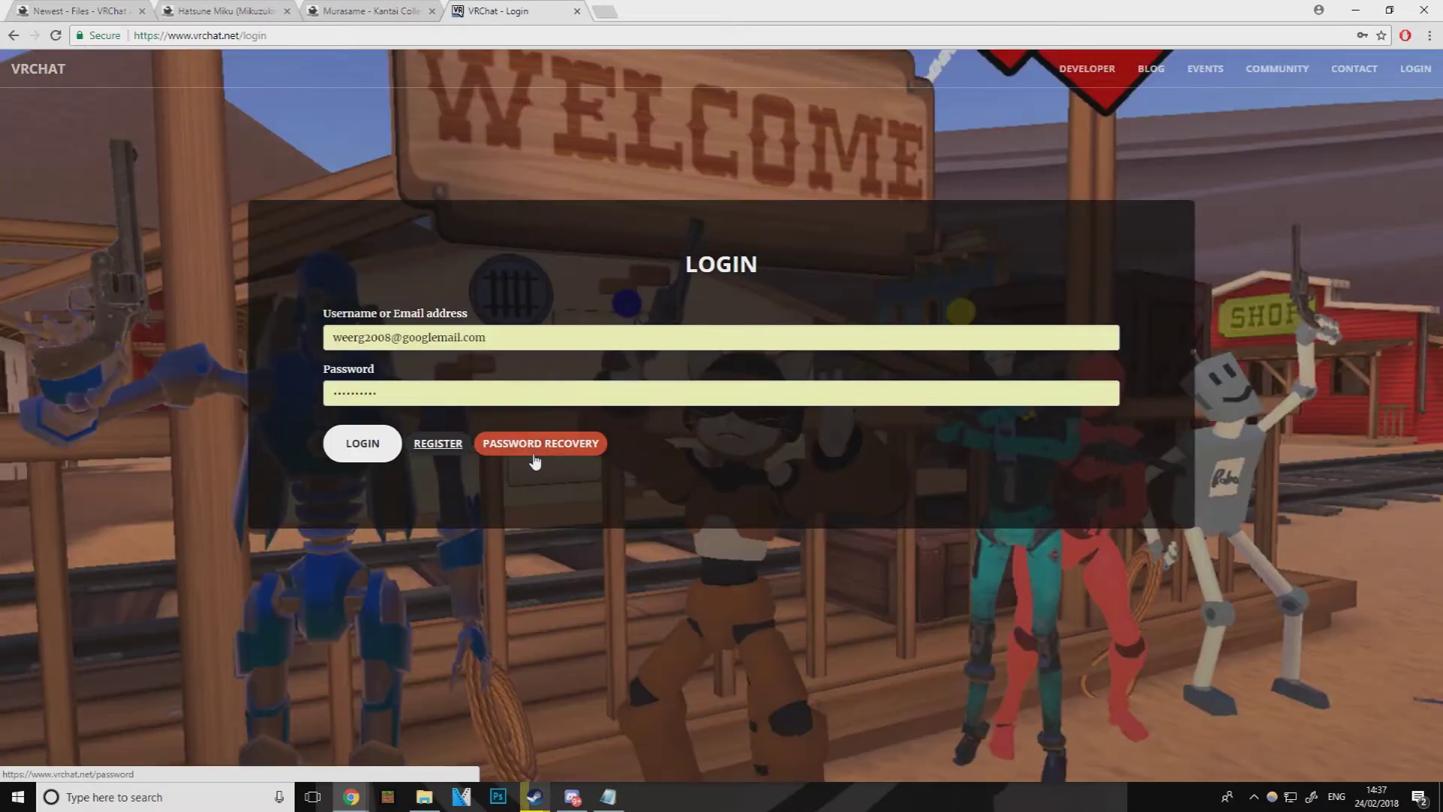
click(576, 11)
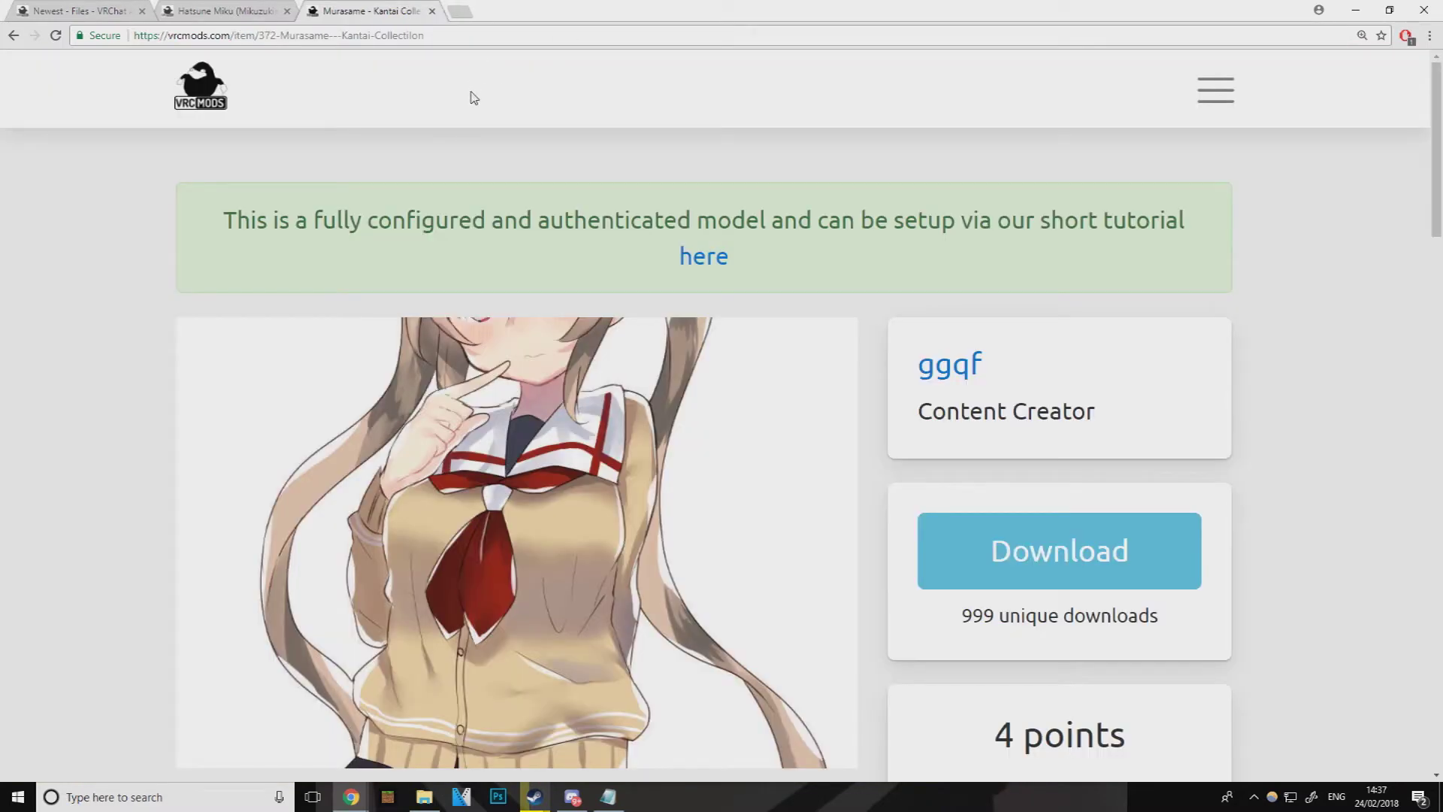
Return to the Murasame model page and download its unitypackage
scroll(632, 142, down, 3)
scroll(632, 143, up, 3)
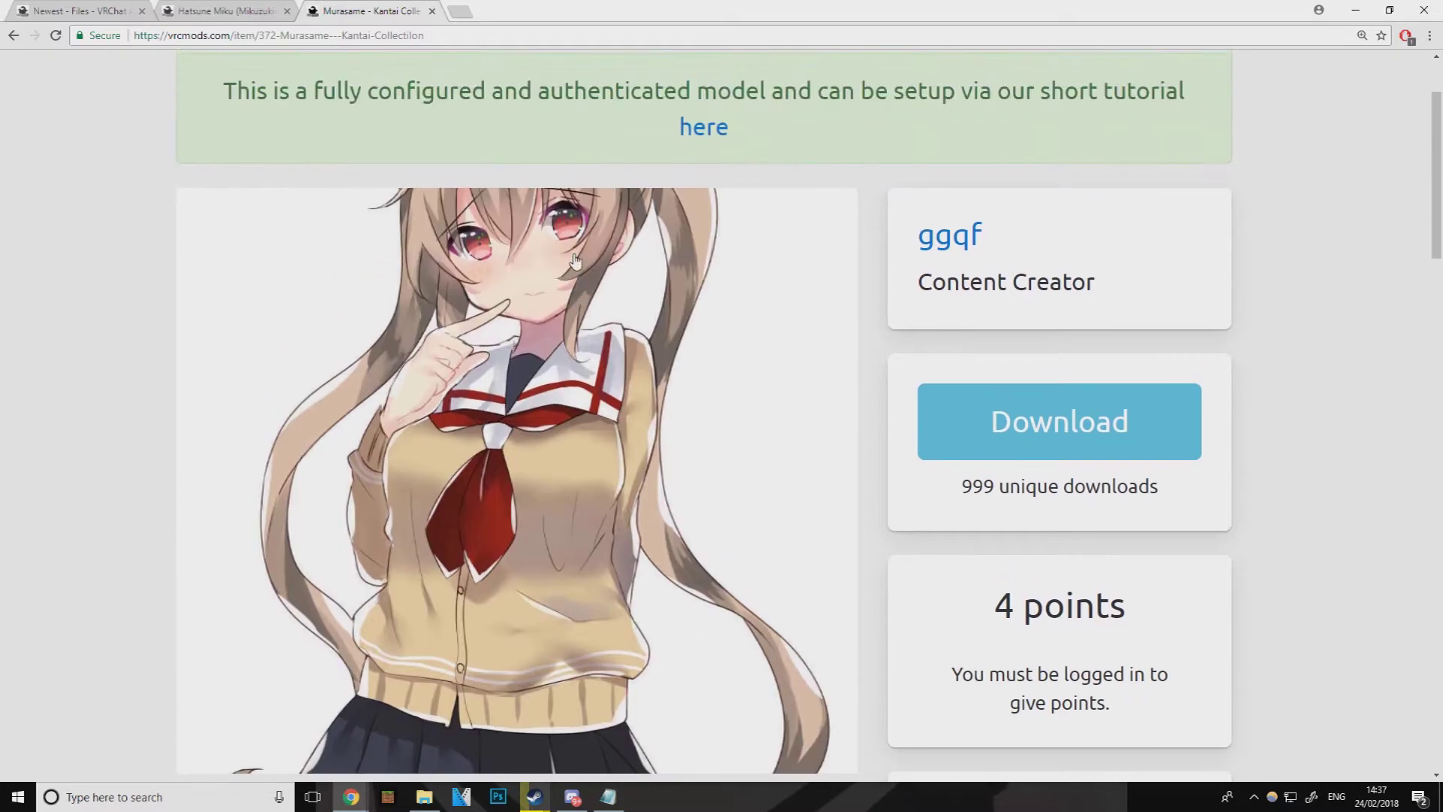
click(237, 7)
click(357, 10)
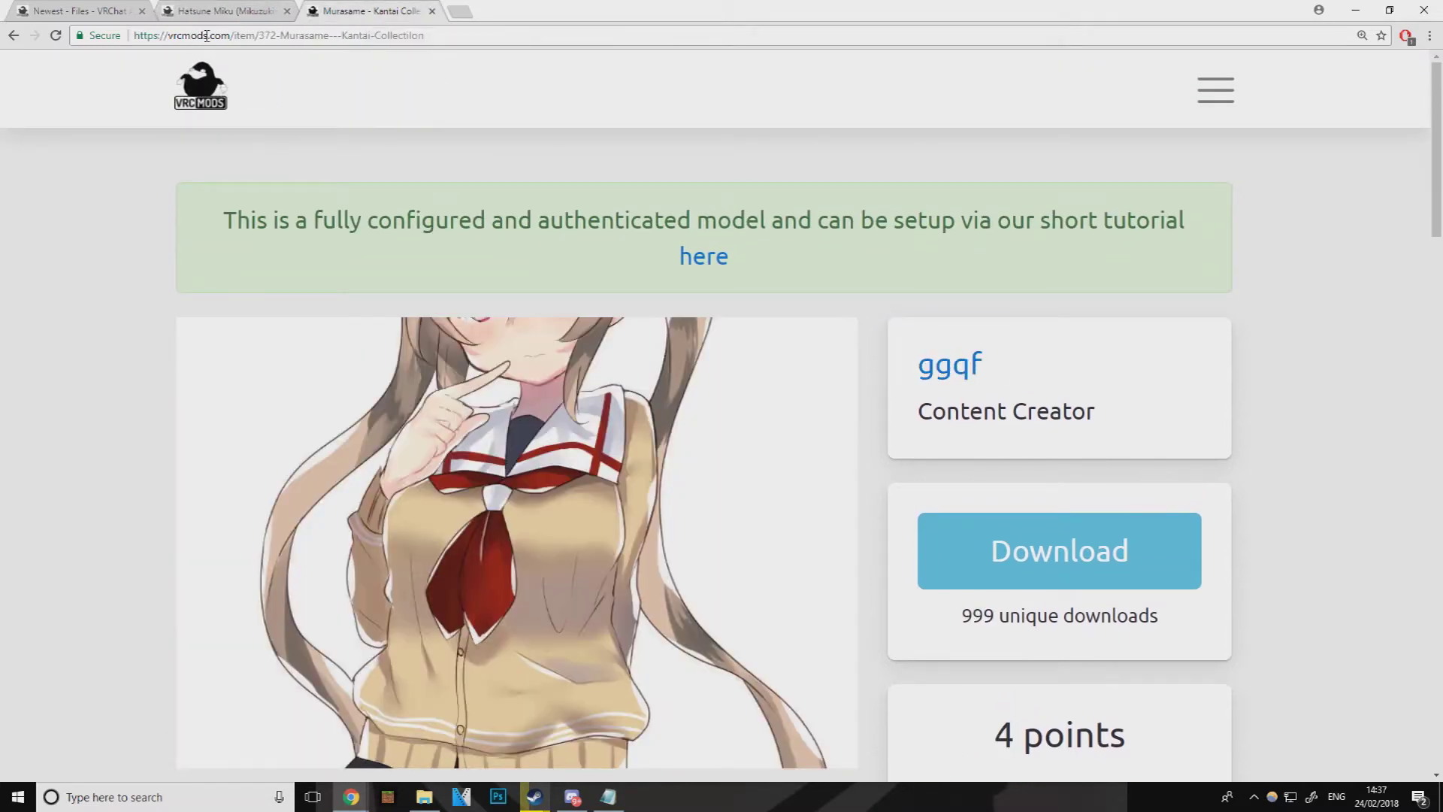
click(216, 88)
scroll(118, 113, down, 10)
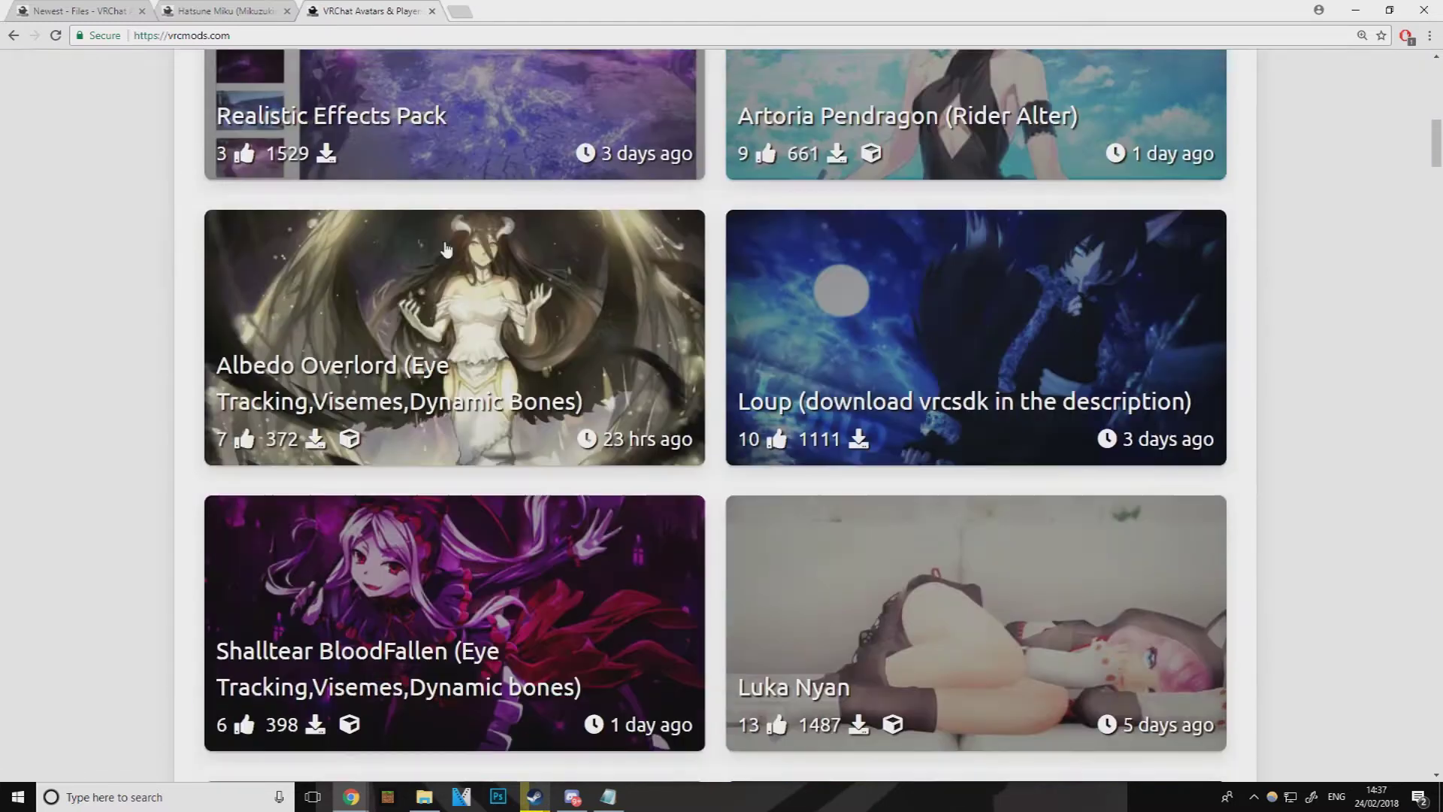
key(alt+Left)
scroll(944, 384, down, 3)
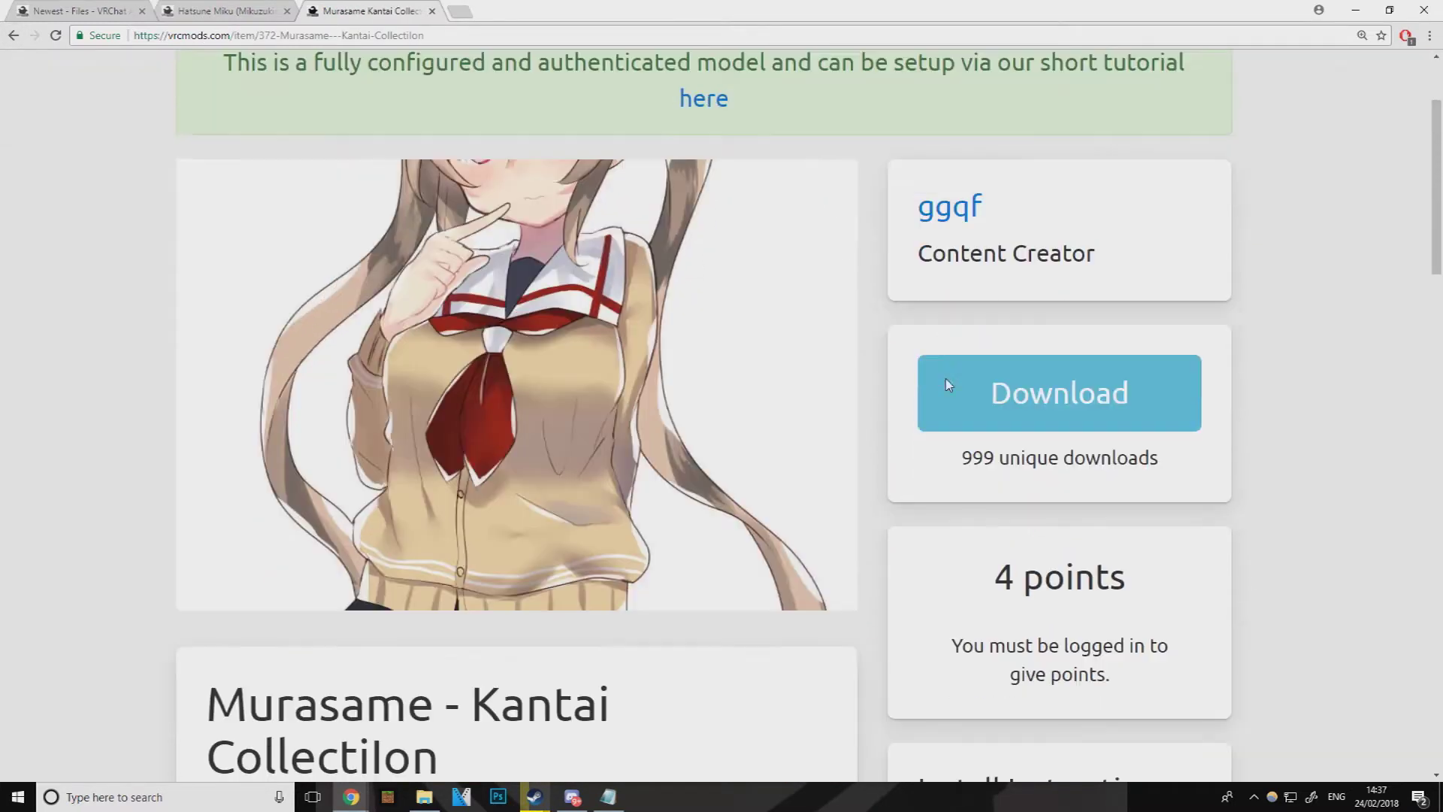
click(1012, 352)
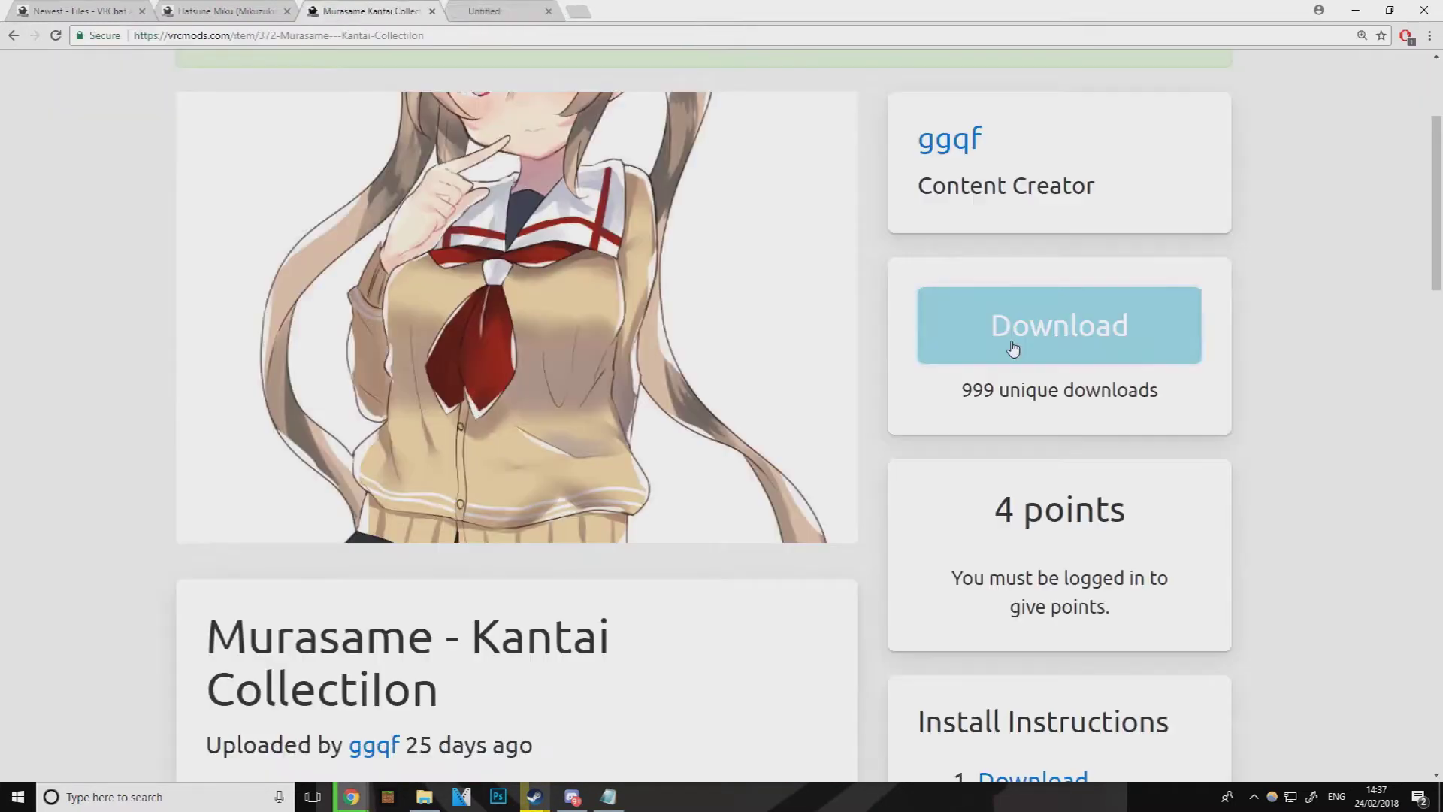
Look through the Hatsune Miku and Newest files tabs, then return to the Murasame page
scroll(623, 331, down, 2)
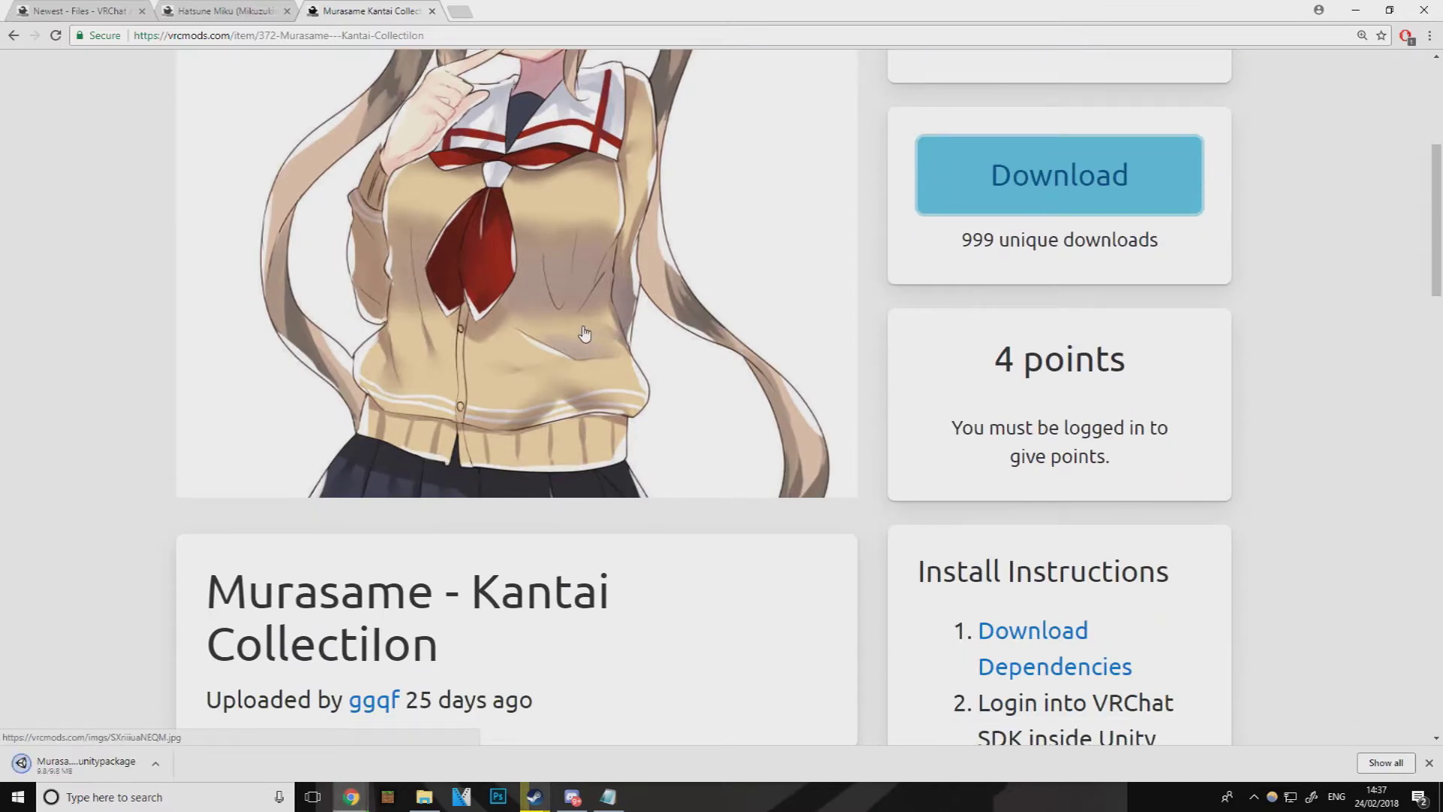
scroll(296, 590, down, 1)
scroll(516, 505, up, 5)
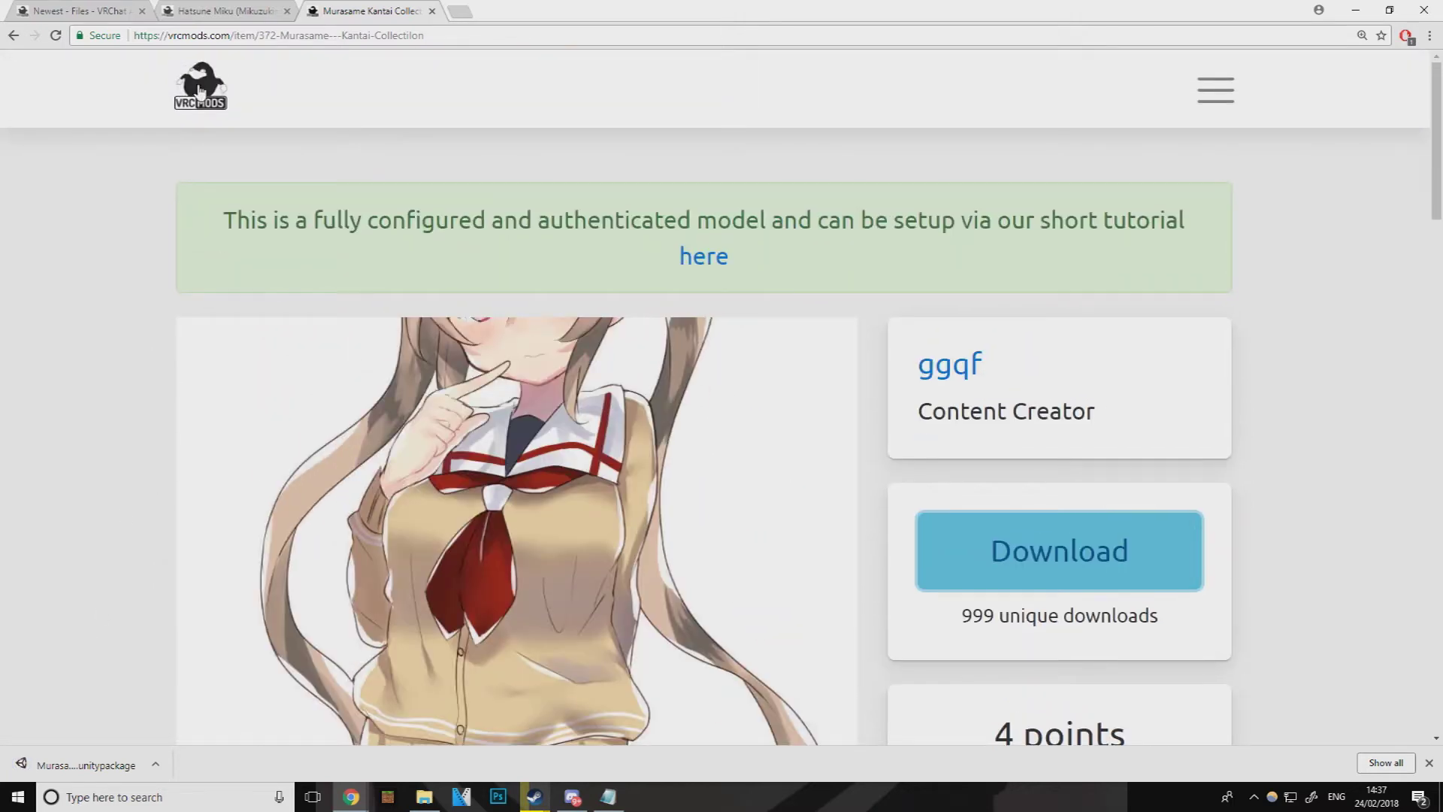
click(215, 15)
click(90, 15)
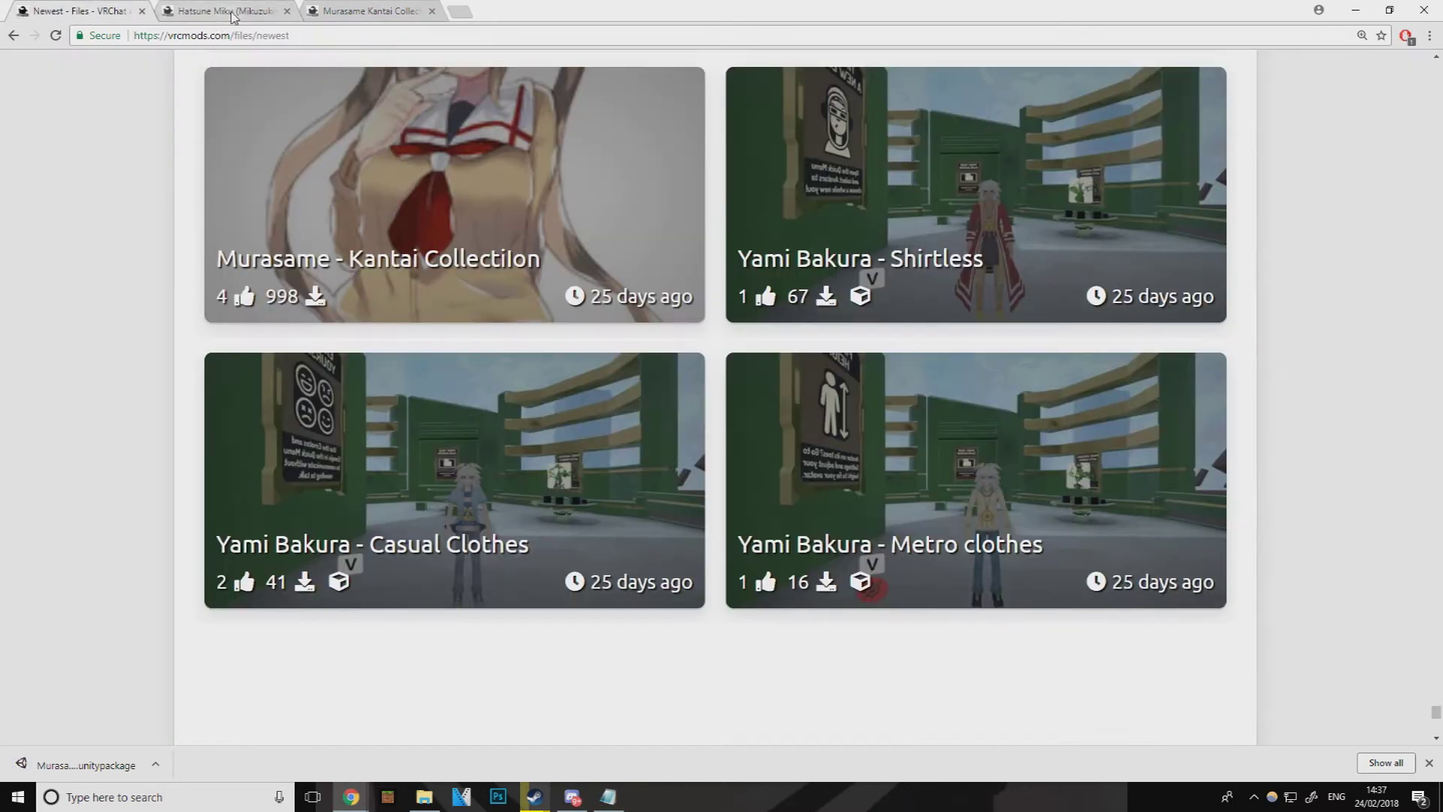
click(226, 15)
click(361, 15)
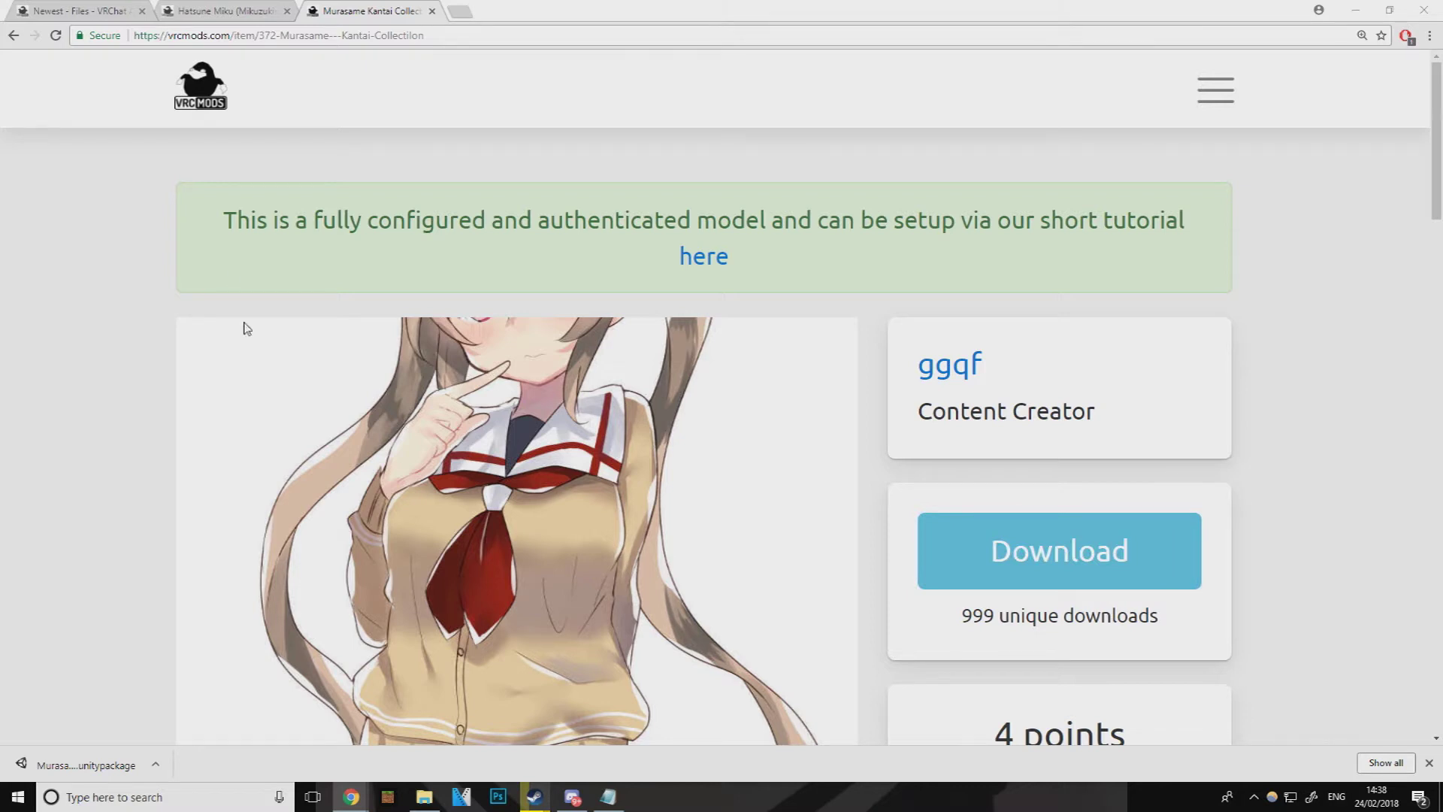
click(617, 802)
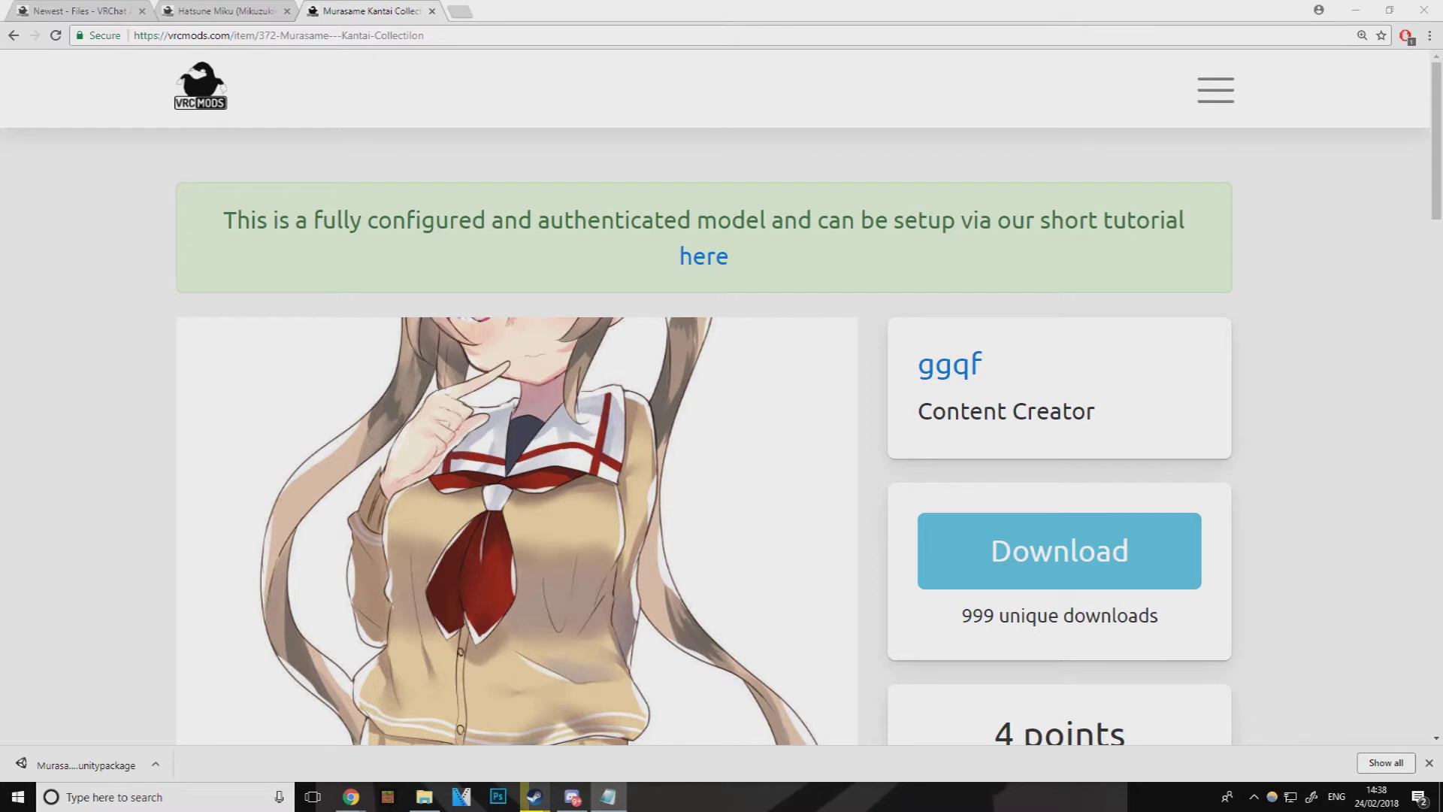
click(460, 12)
Paste the saved link to load Unity's Patch 5.6.3p1 release page
right_click(460, 34)
click(501, 127)
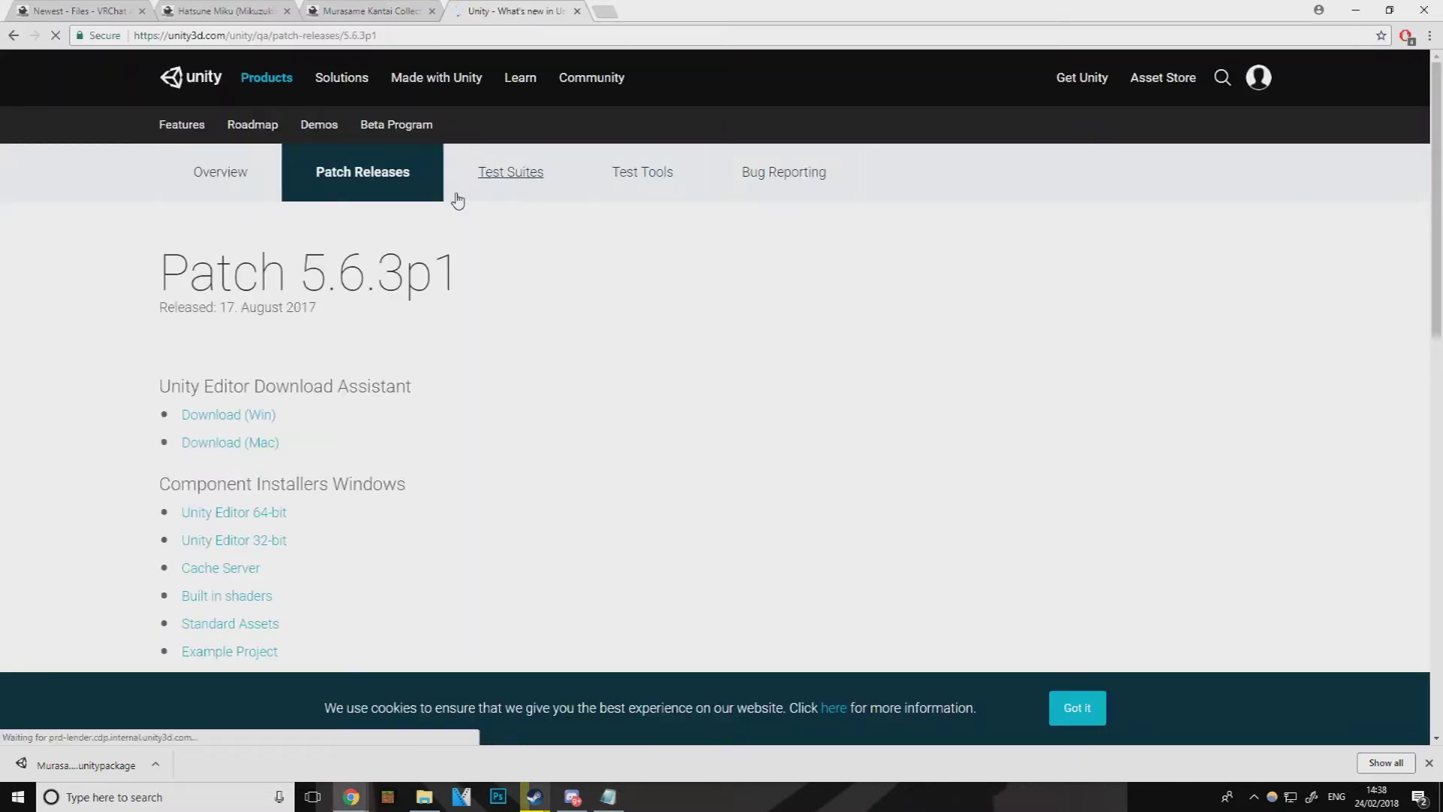
scroll(356, 299, down, 1)
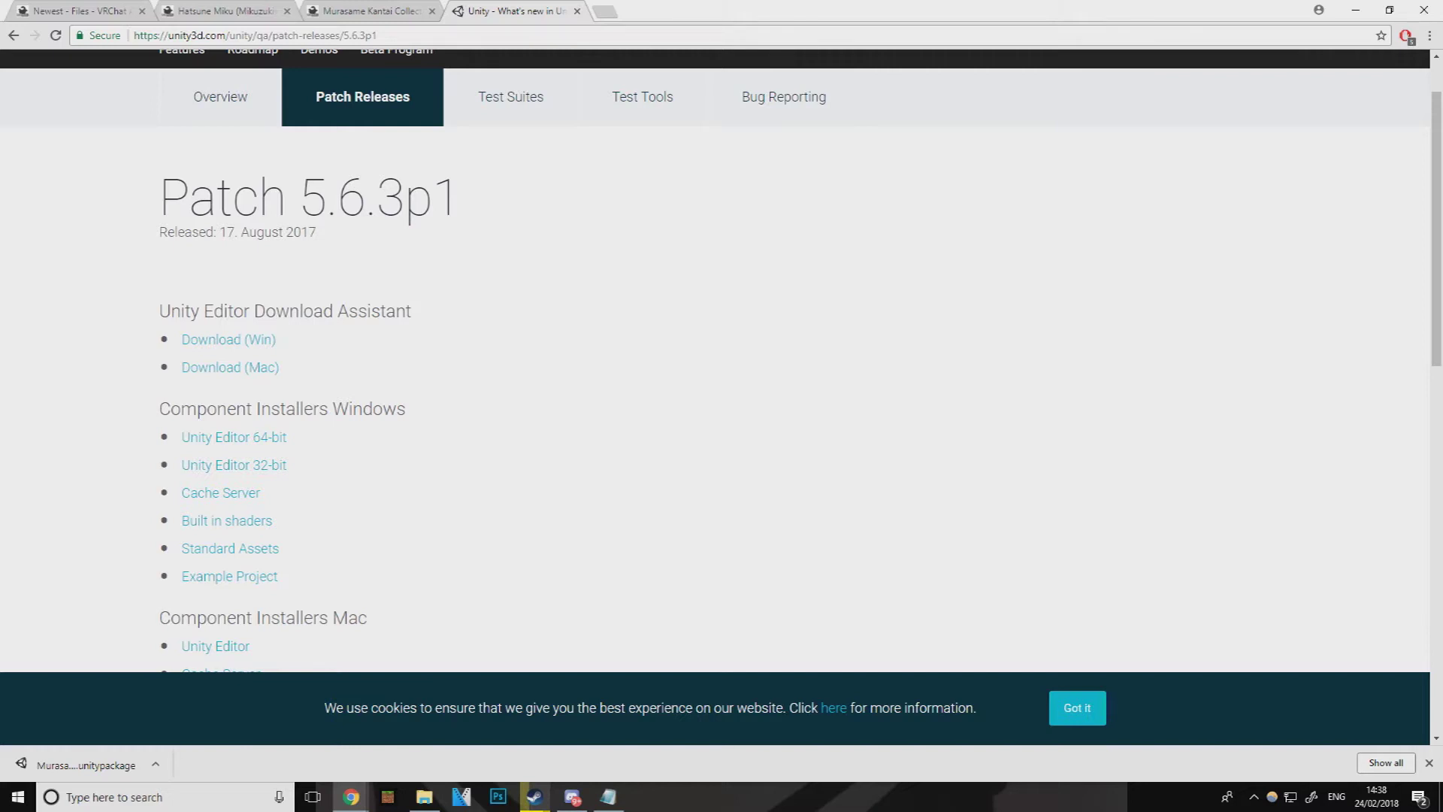
key(alt+Tab)
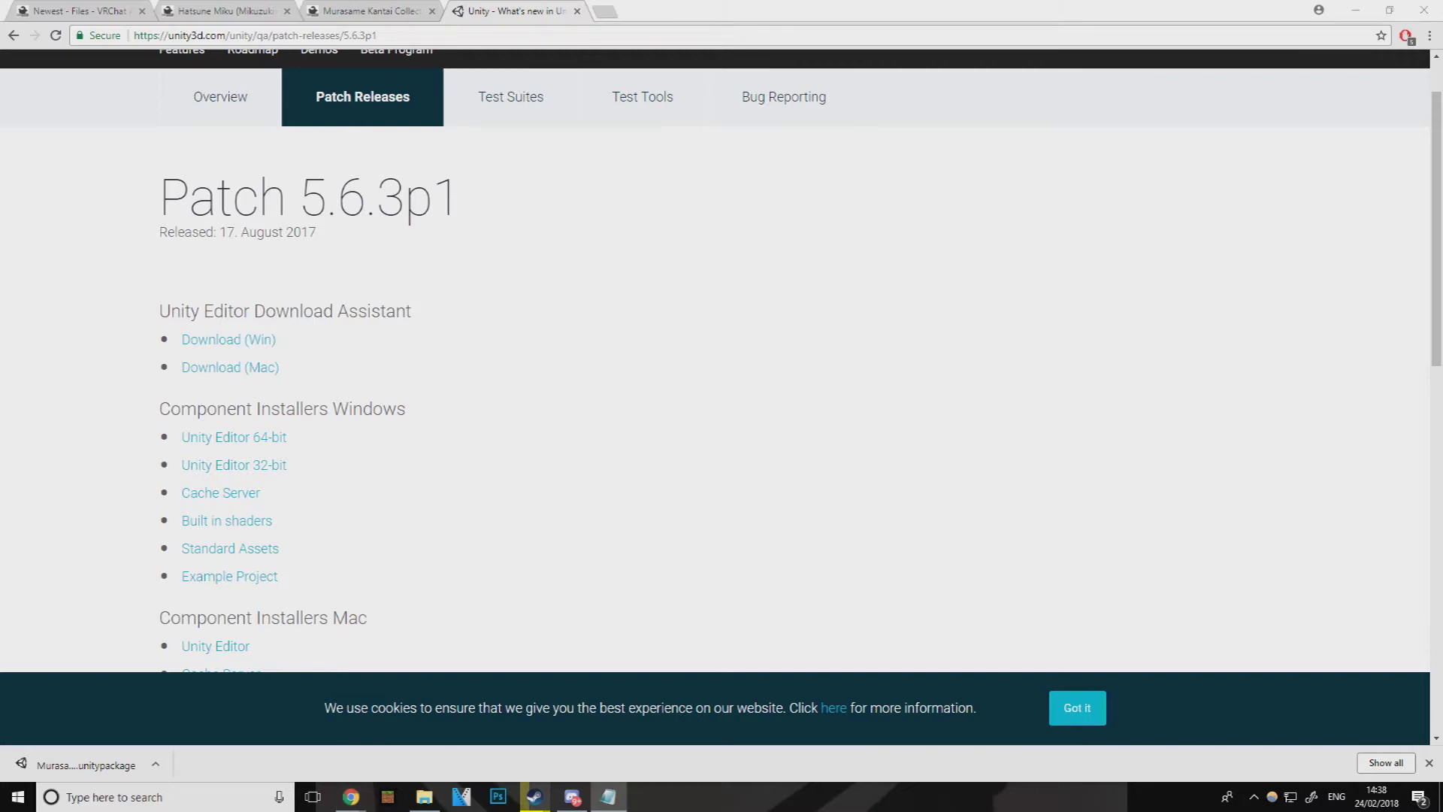
Replace the address with the Cubeds-Unity-Shaders GitHub link and open the repository
click(420, 35)
right_click(418, 34)
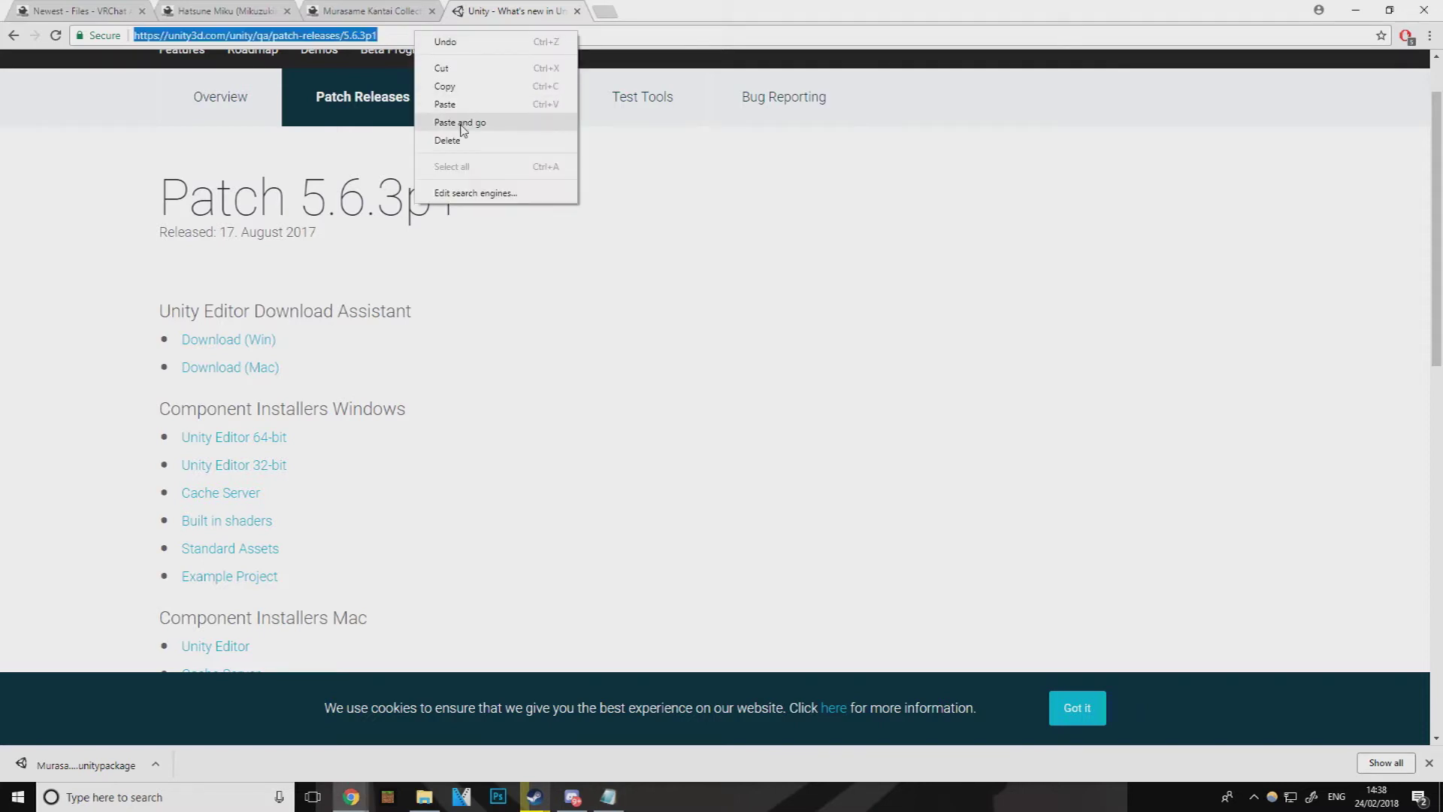
click(460, 122)
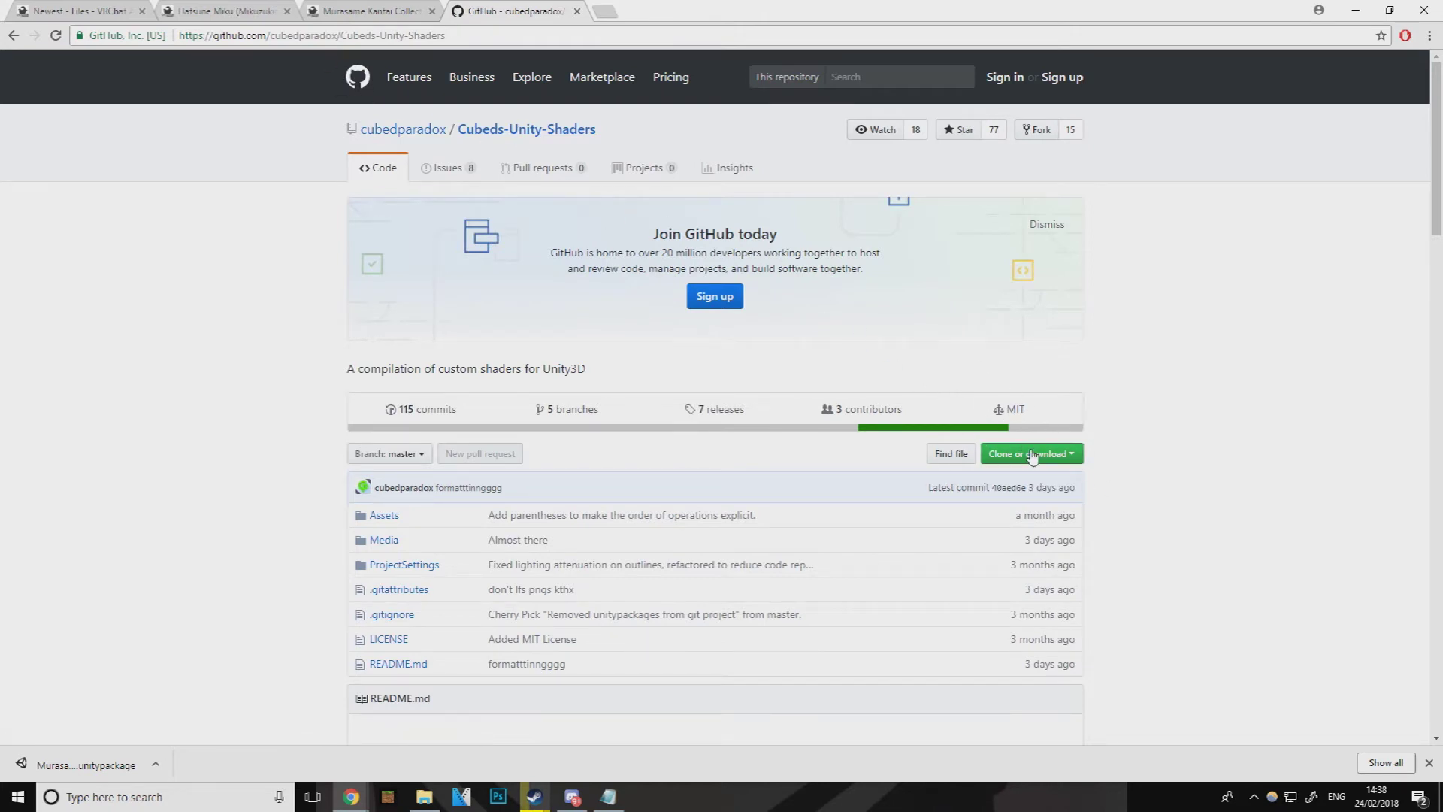
Close the Cubeds-Unity-Shaders GitHub tab
click(577, 12)
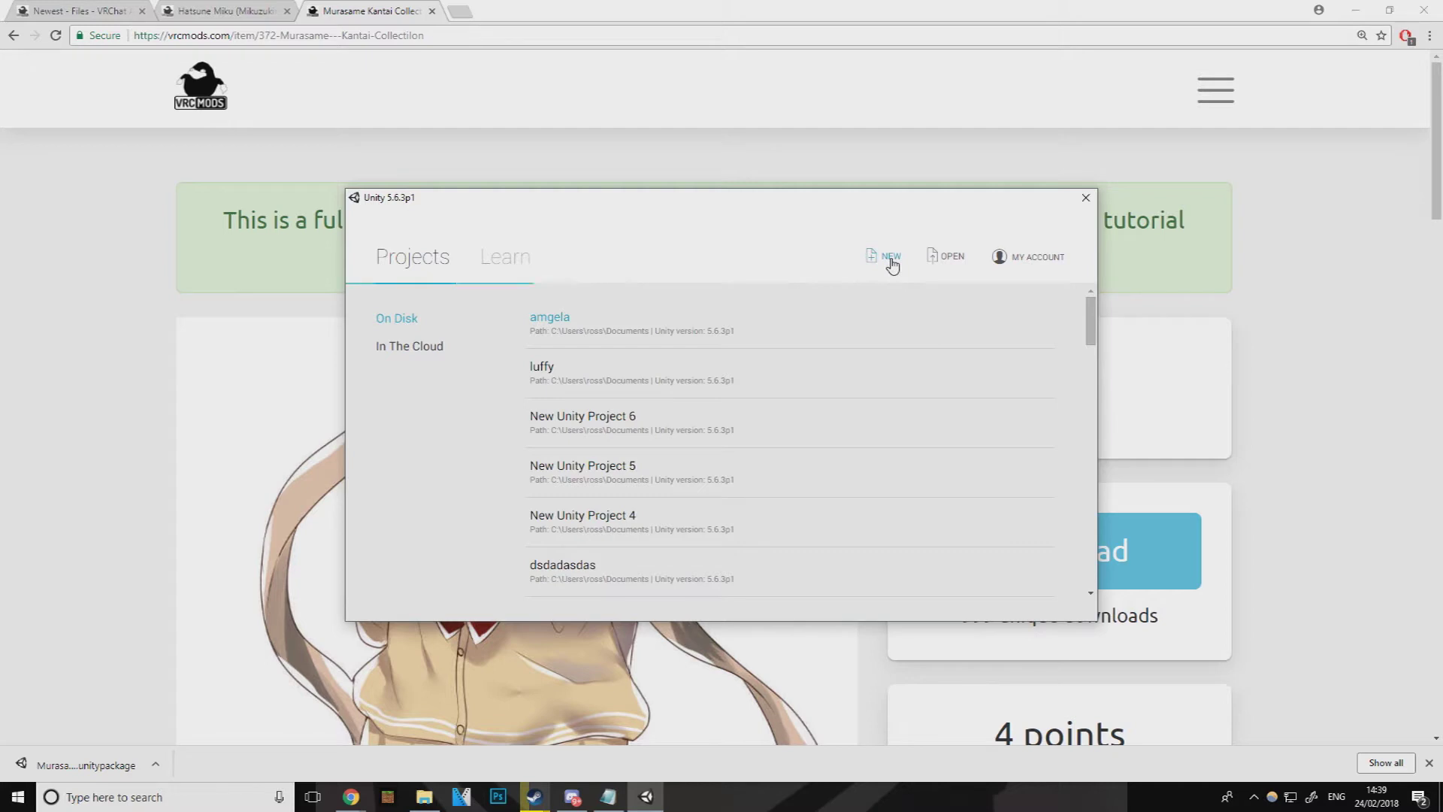
Create a new 3D project named murasami and import all VRCSDK package files
click(891, 258)
drag(753, 215, 759, 58)
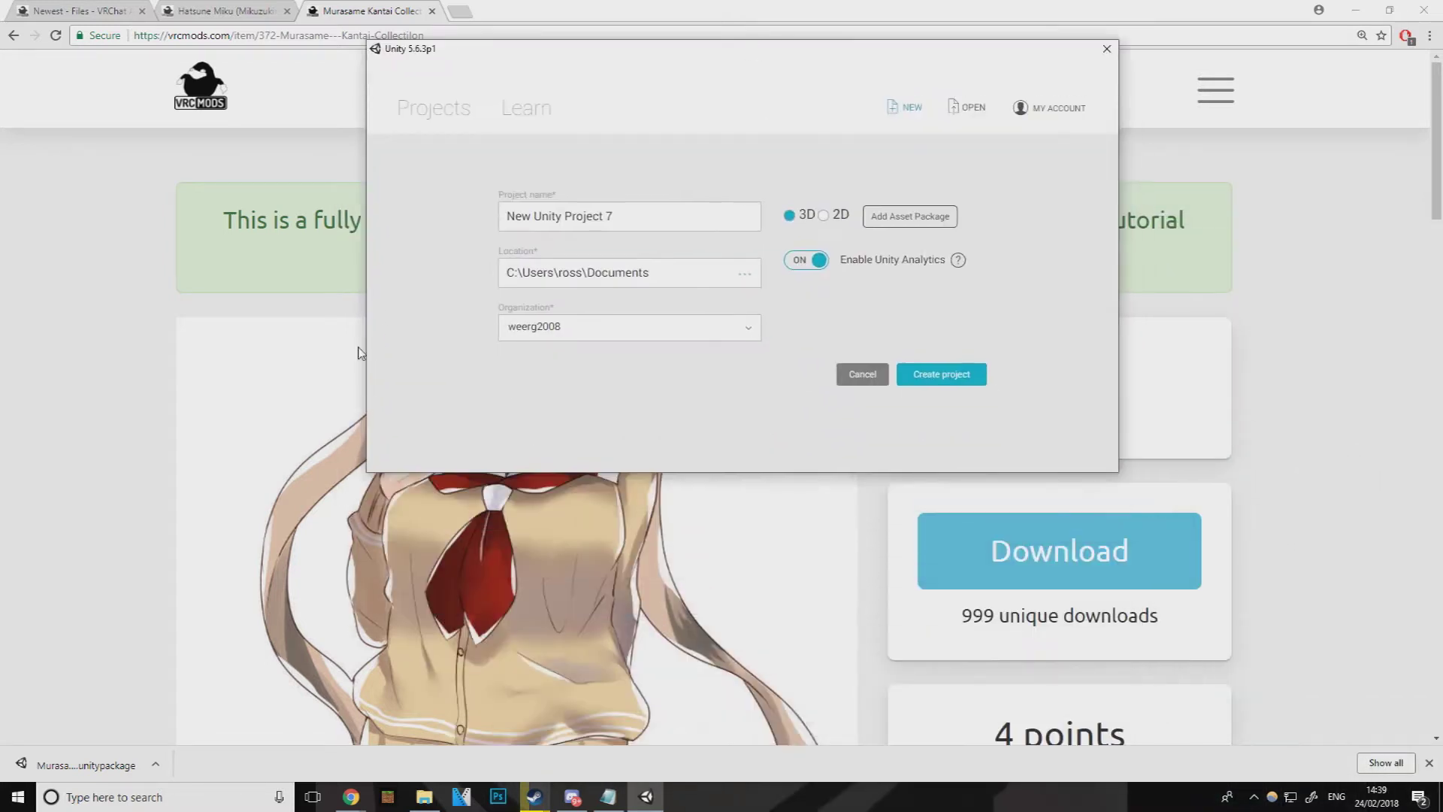
scroll(248, 367, down, 5)
scroll(248, 367, down, 1)
click(628, 217)
drag(629, 218, 412, 215)
text(murasami)
click(968, 379)
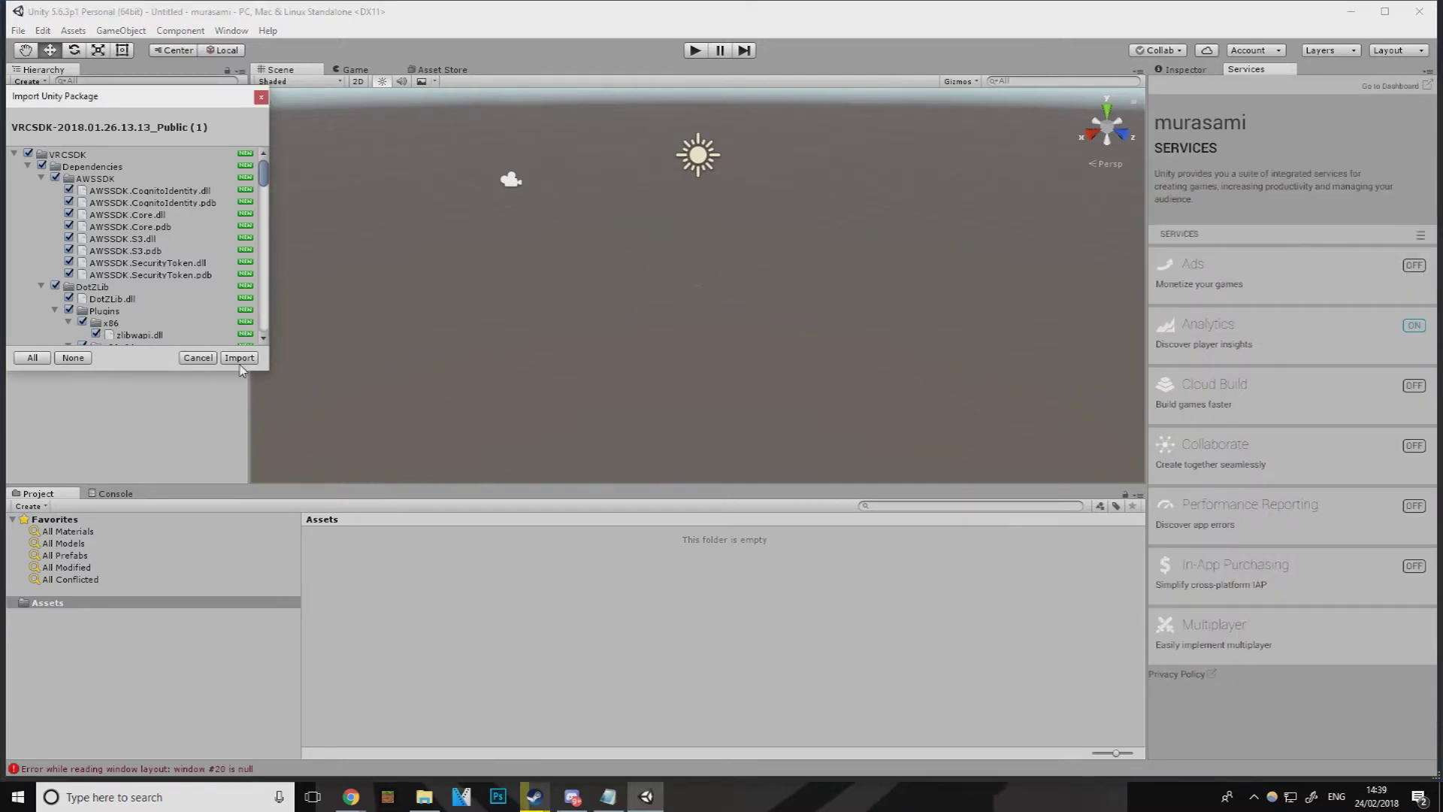
click(239, 359)
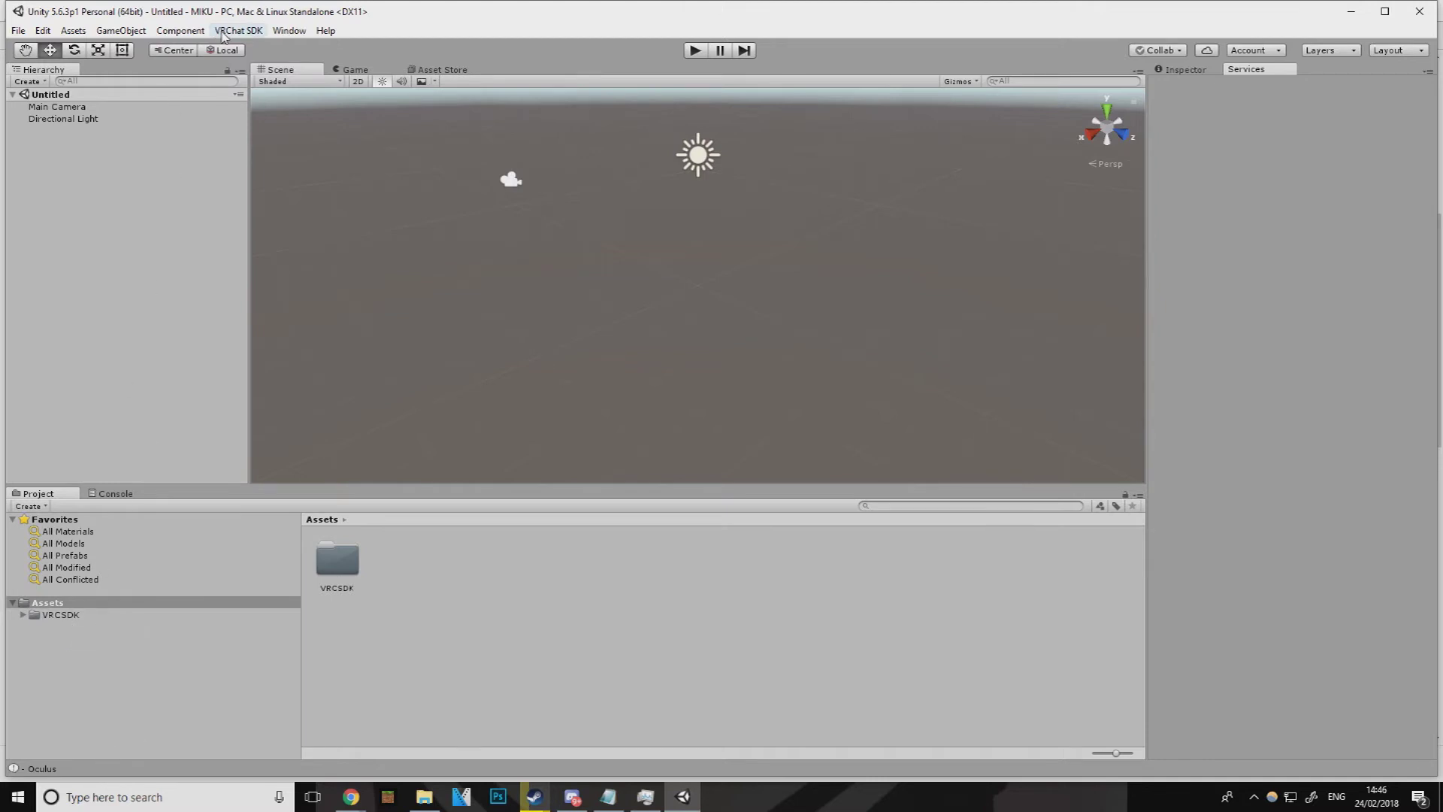
Check the VRChat SDK settings for the logged-in account, then show Chrome's window previews
click(235, 32)
mouse_move(202, 33)
mouse_move(238, 30)
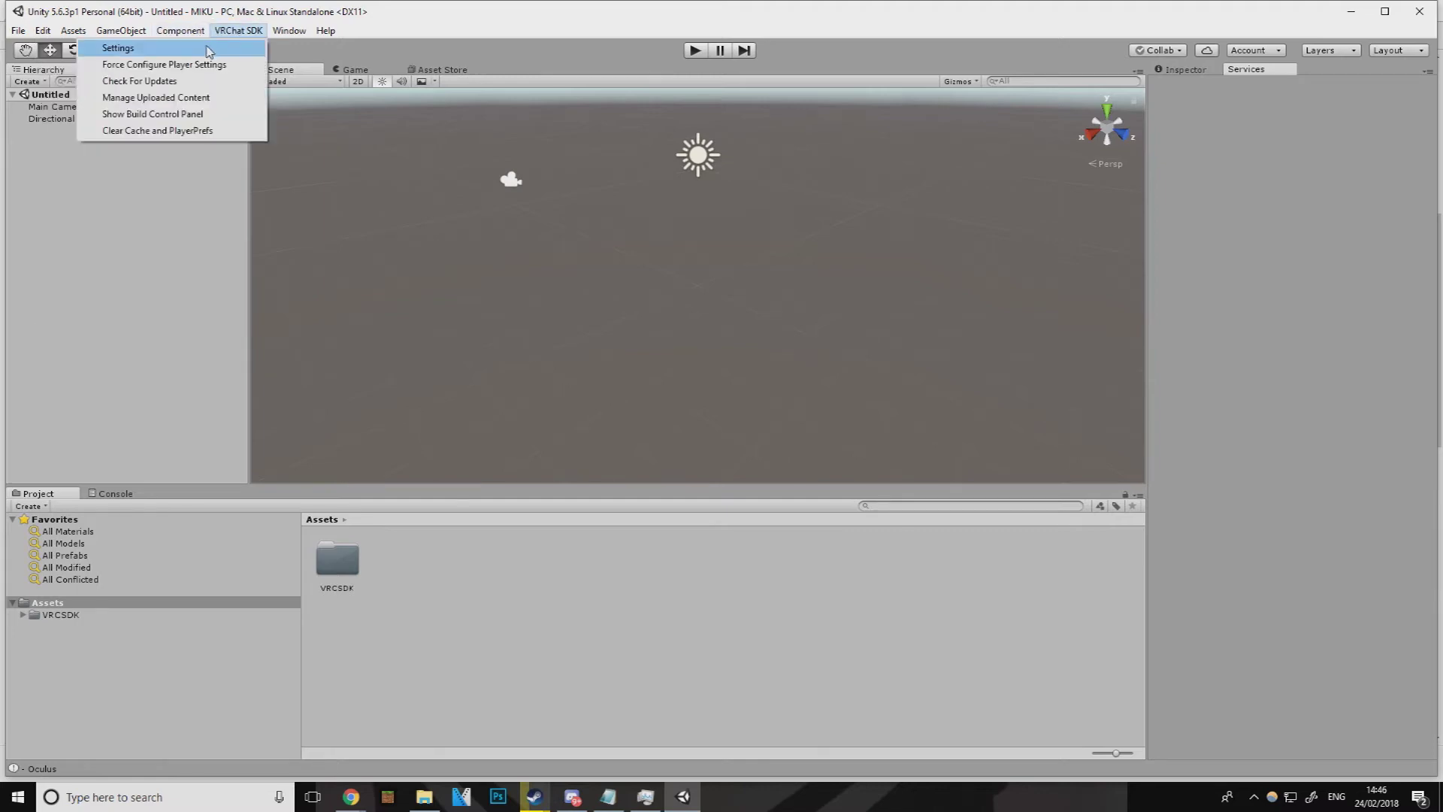
click(205, 48)
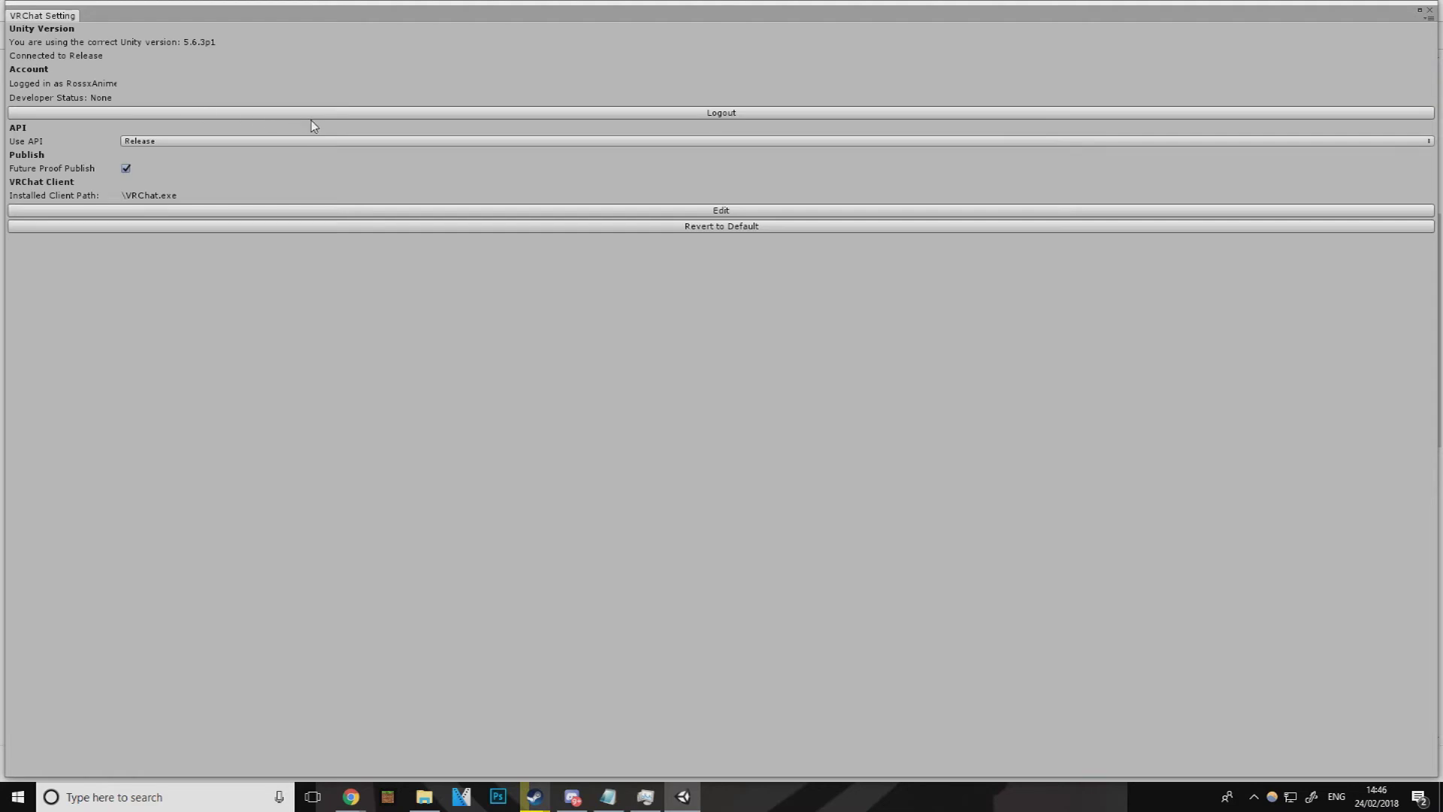
click(1430, 10)
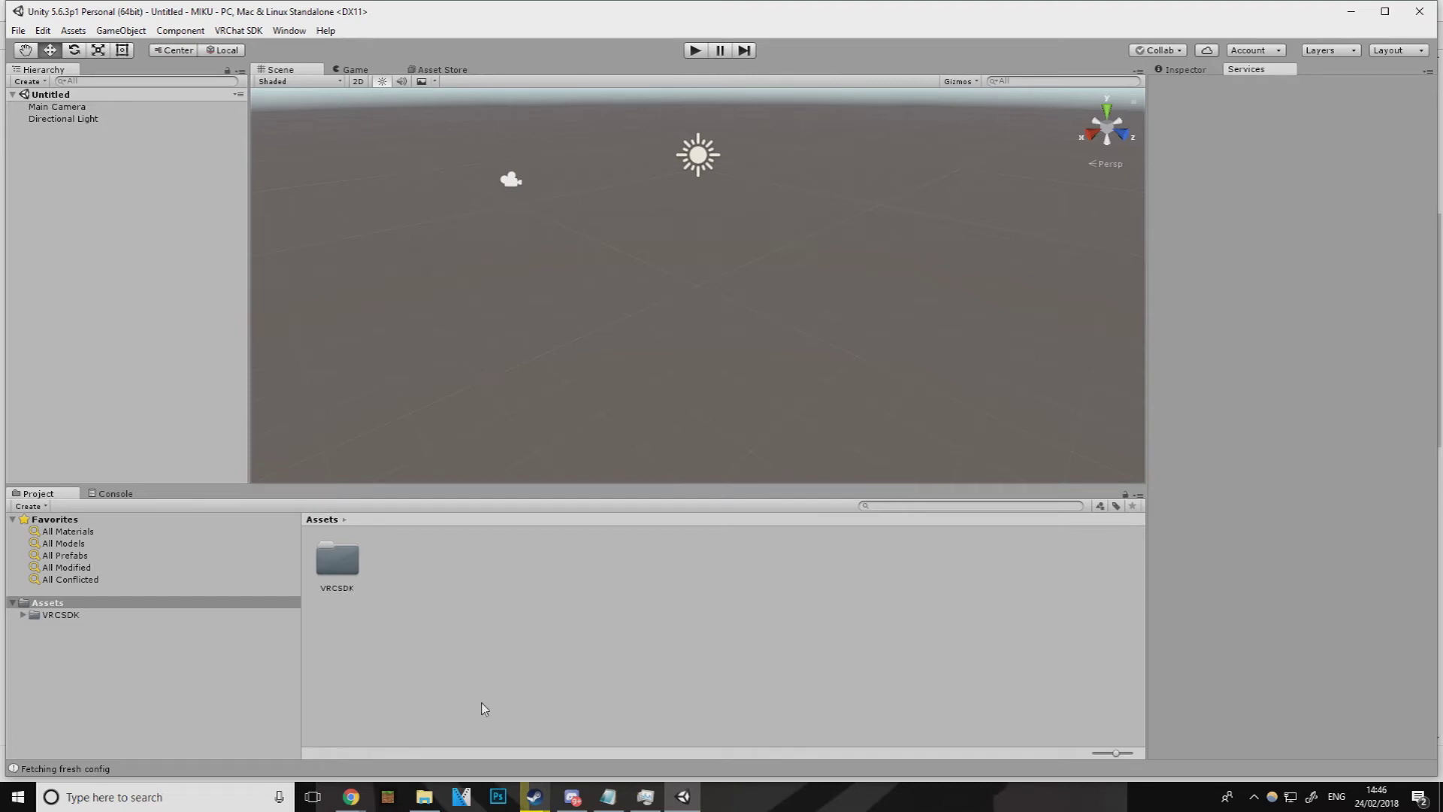
click(351, 796)
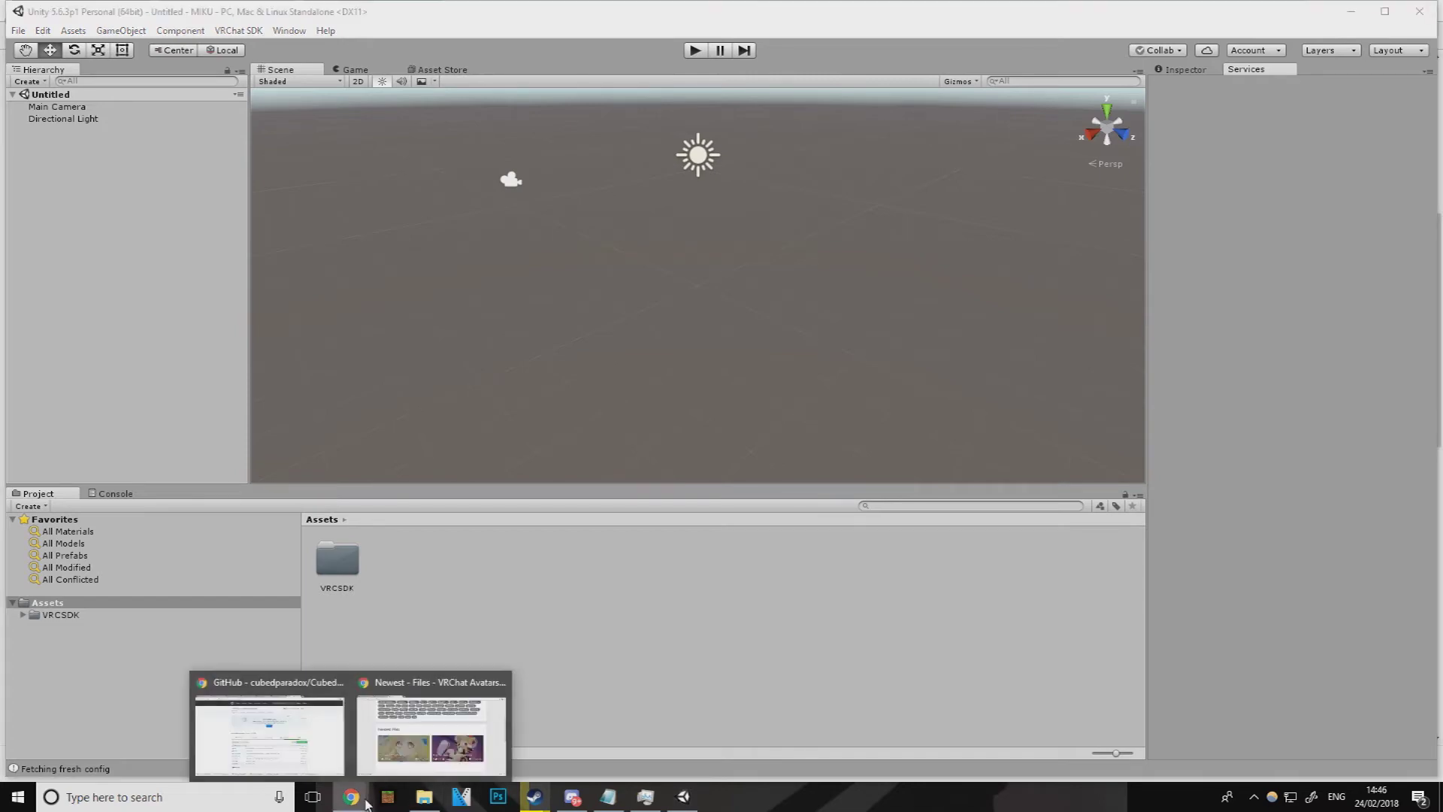
Download Yellow Heart - Blinking from VRCMods Newest Files and open the package in Unity
click(403, 754)
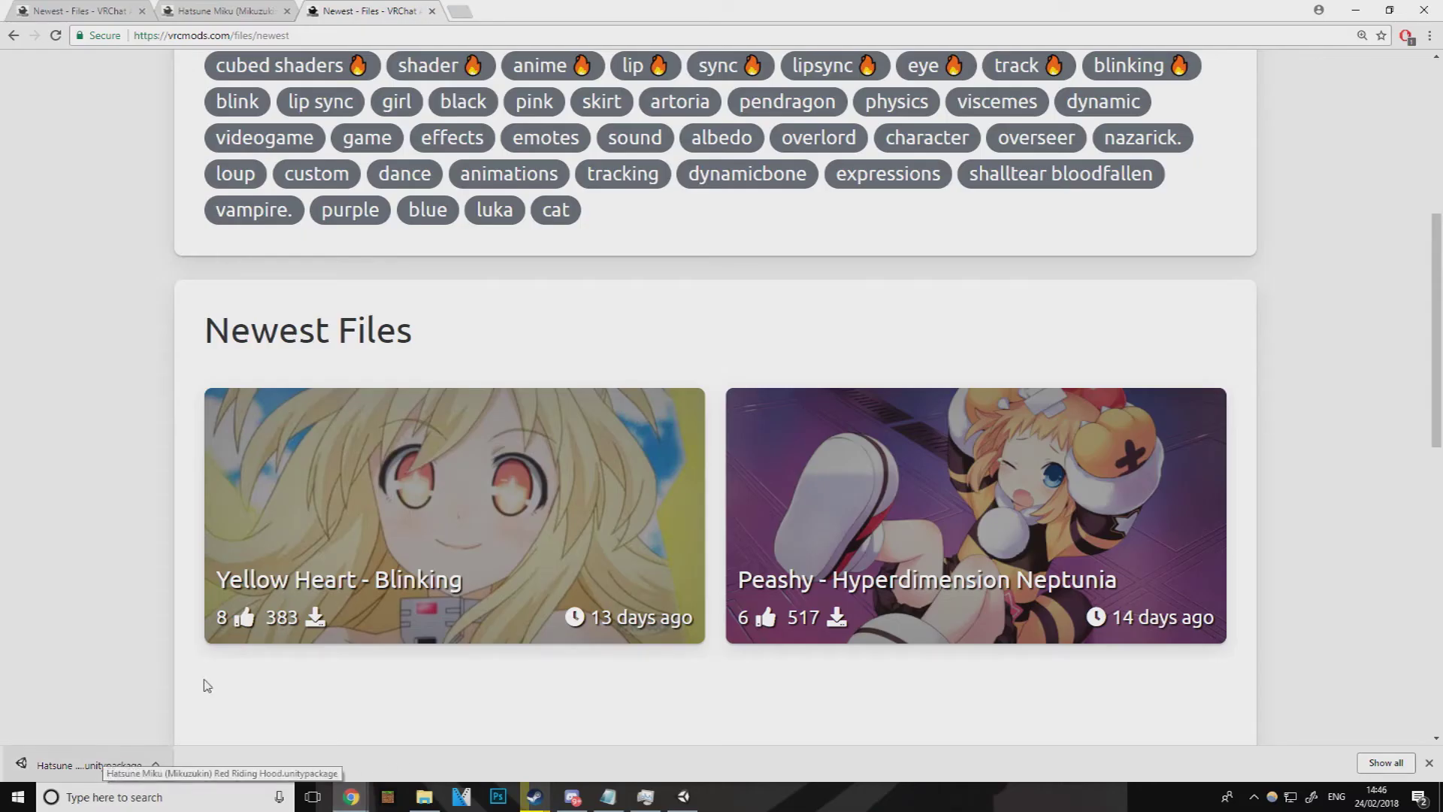
click(308, 580)
click(1036, 544)
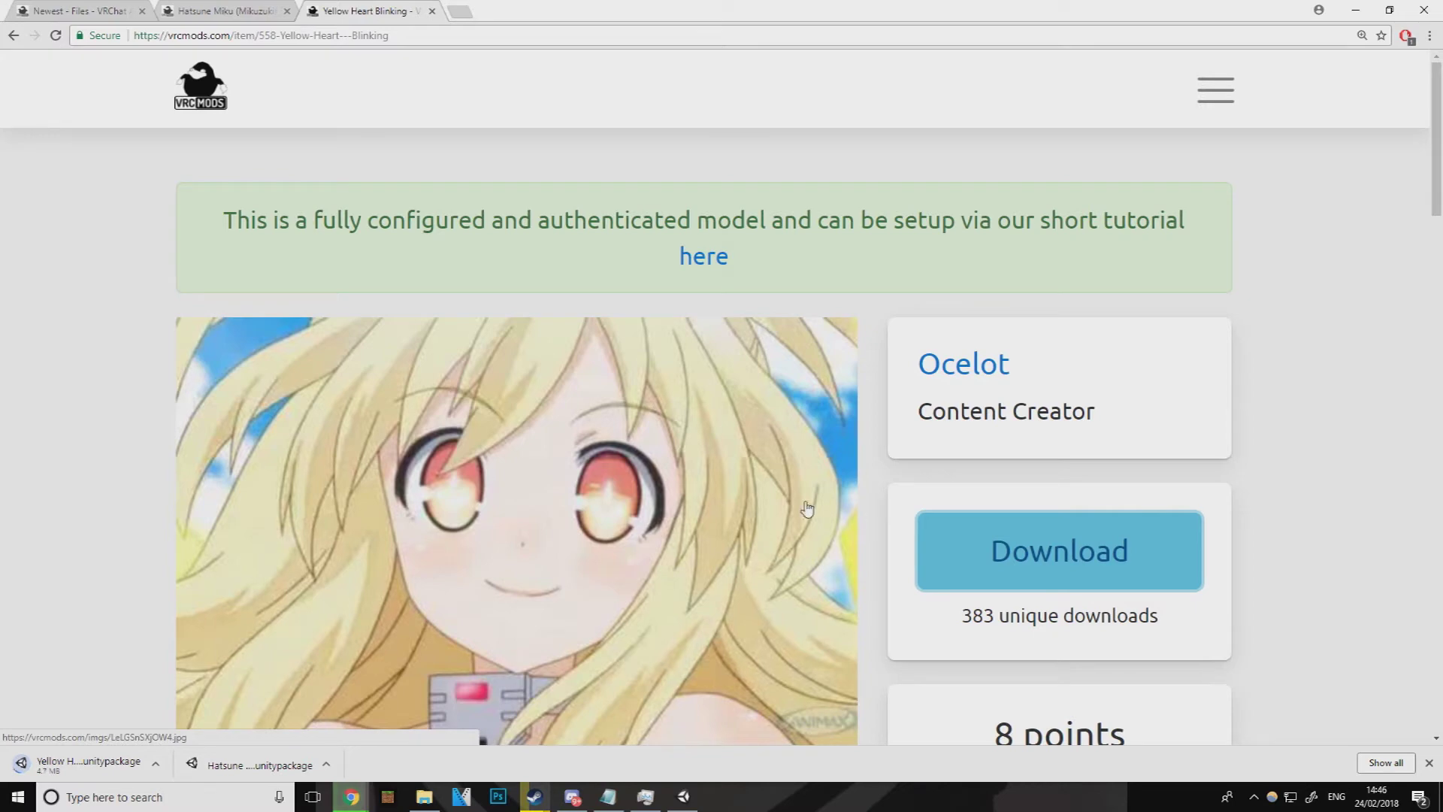
click(103, 767)
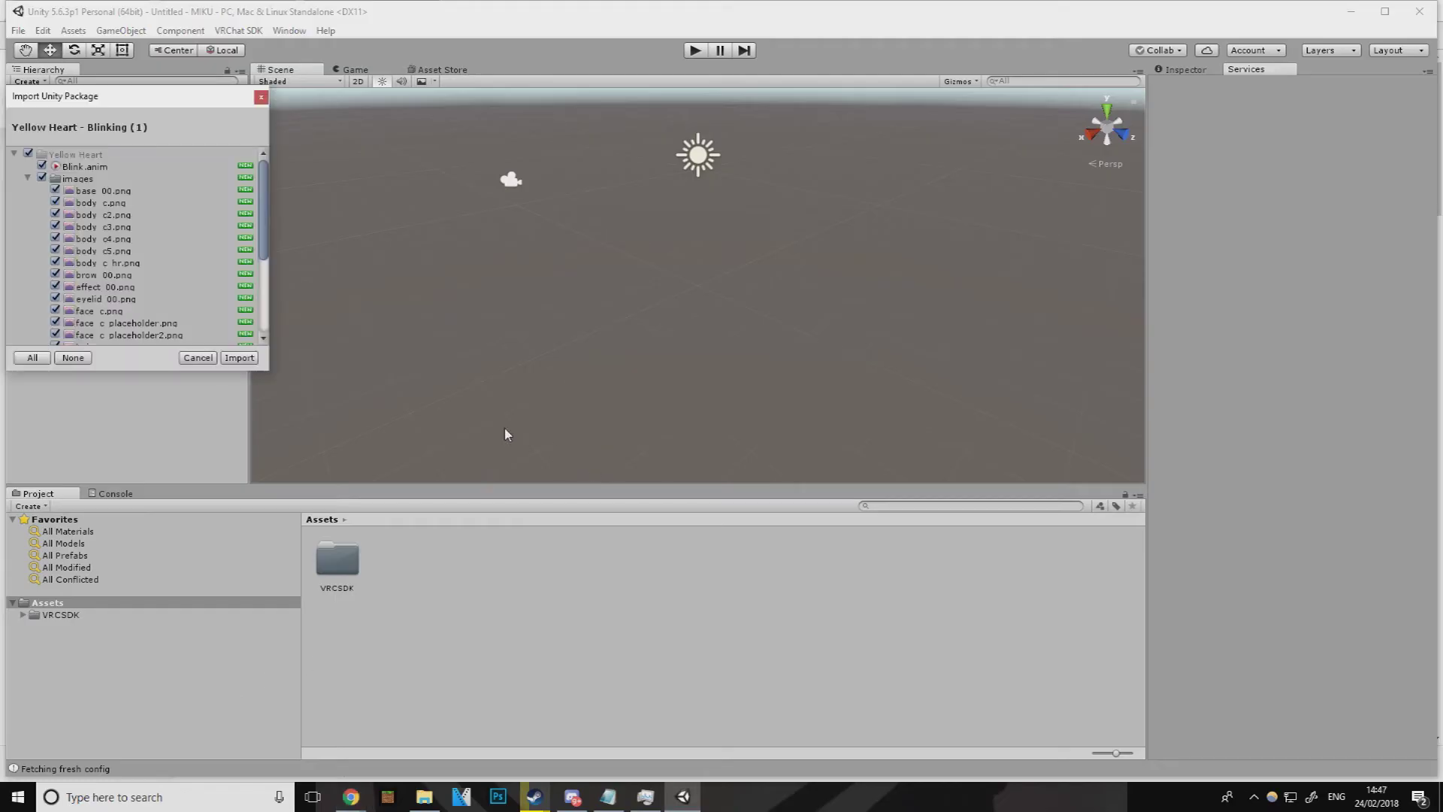
Import all Yellow Heart package files and open the Yellow Heart scene from its folder
click(247, 358)
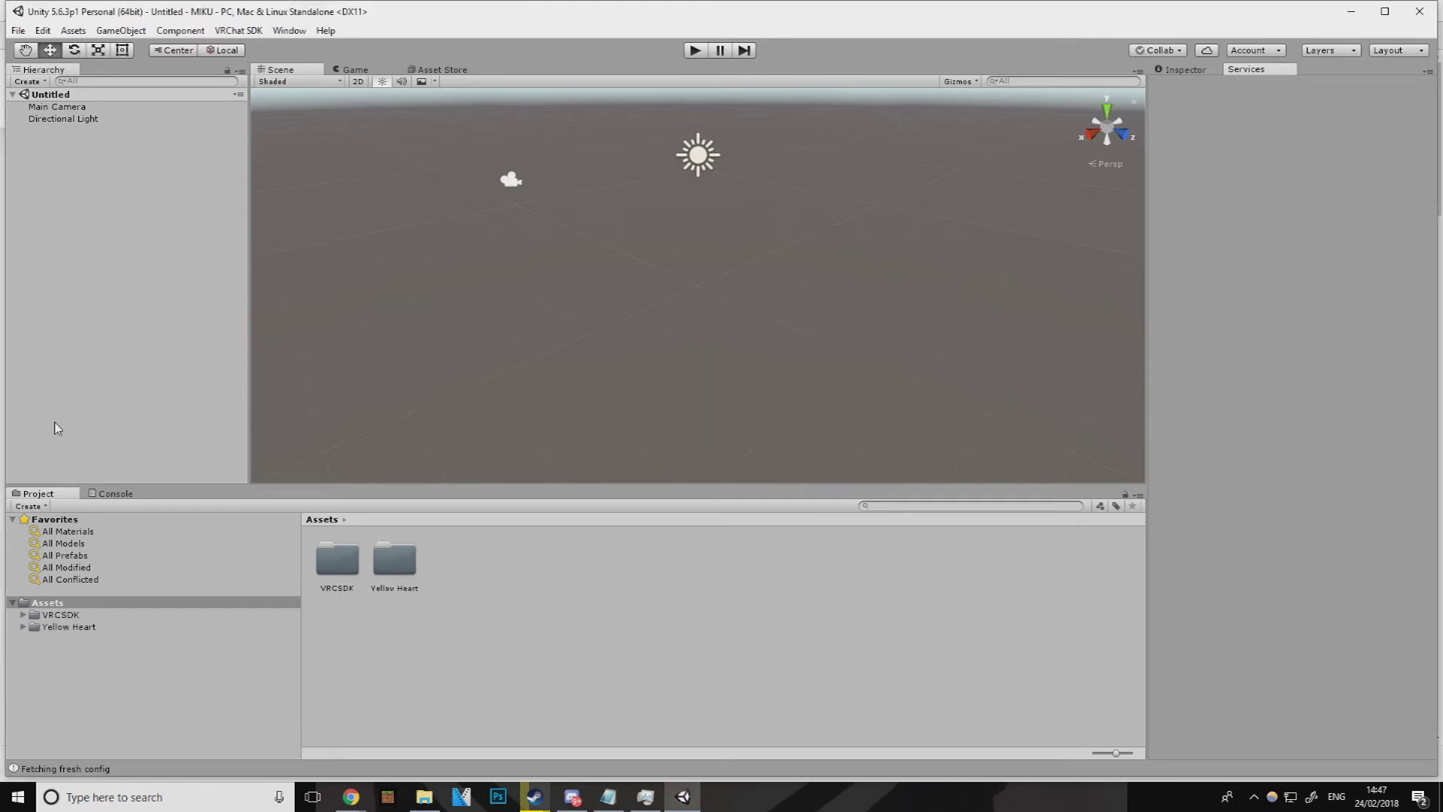
click(396, 575)
click(64, 626)
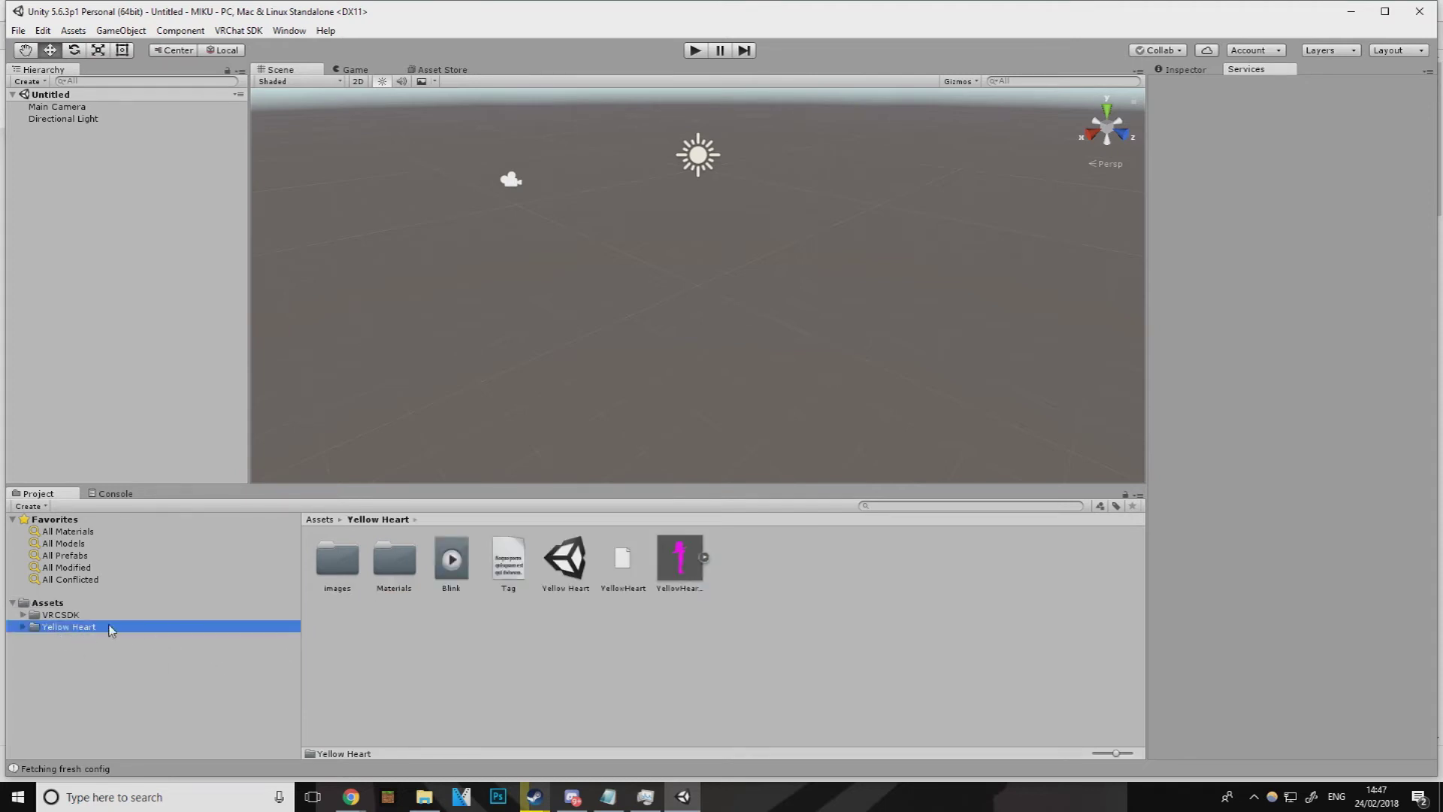
click(573, 577)
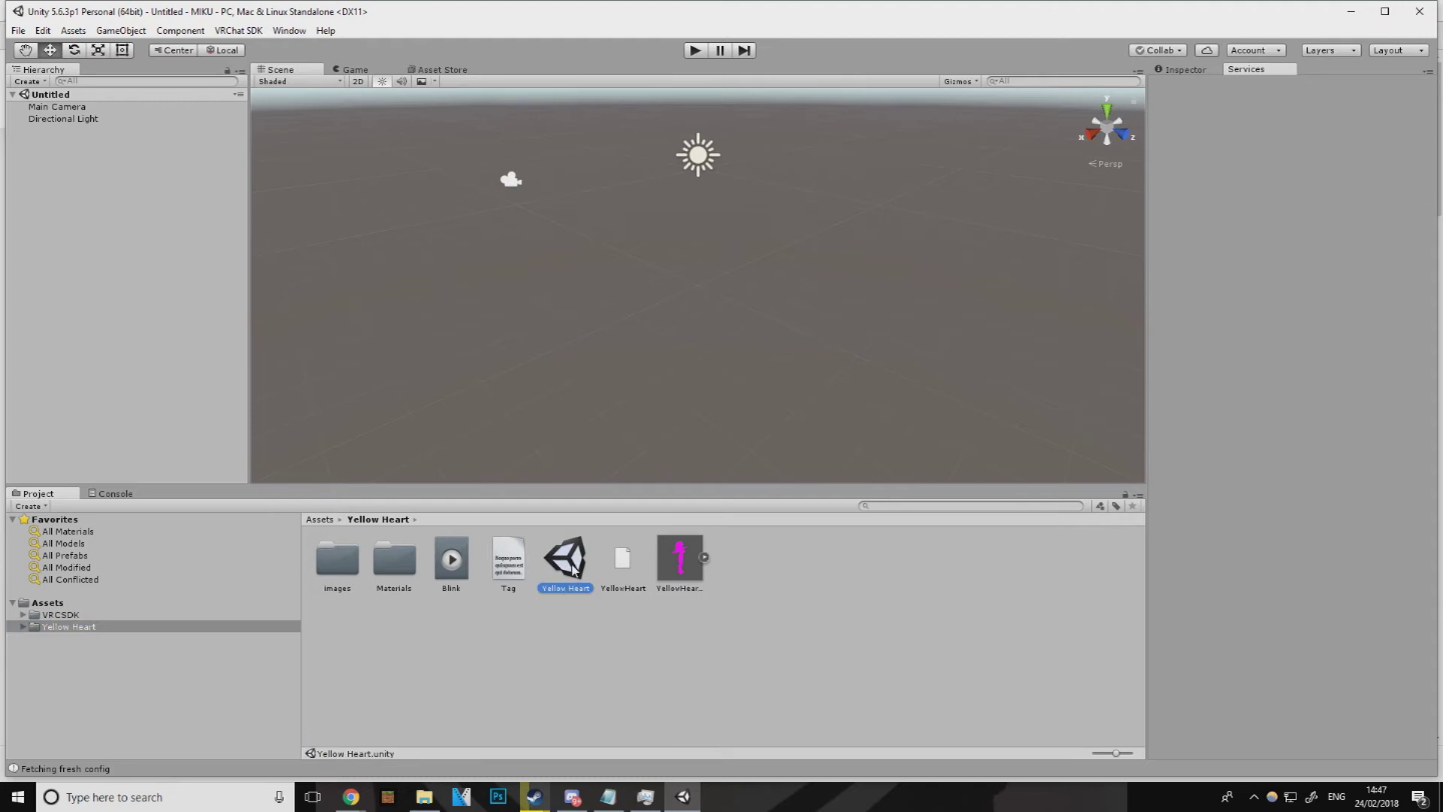
double_click(573, 568)
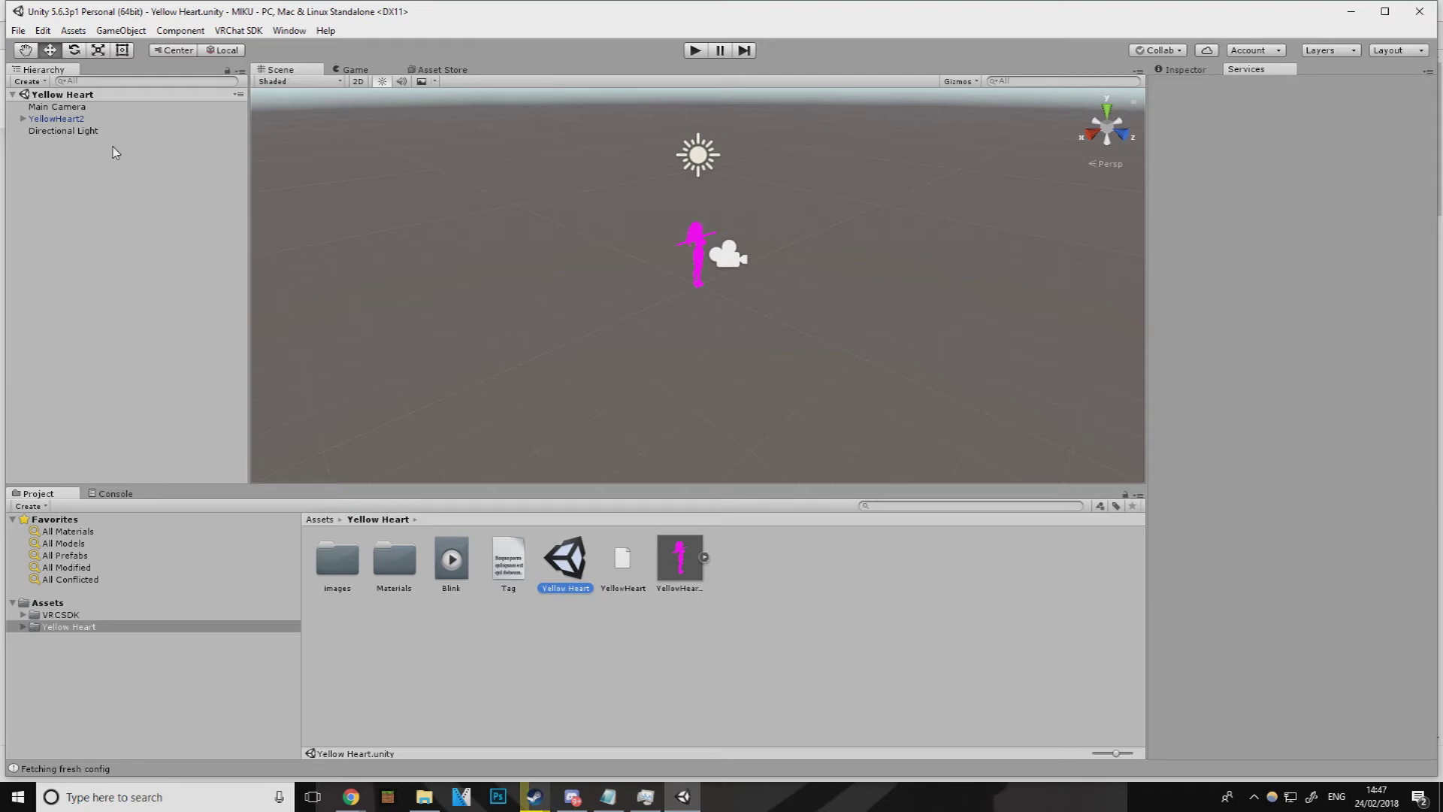
Move and rotate the Main Camera to frame the model, then drag Cubeds-Unity-Shaders-master into Assets
click(722, 258)
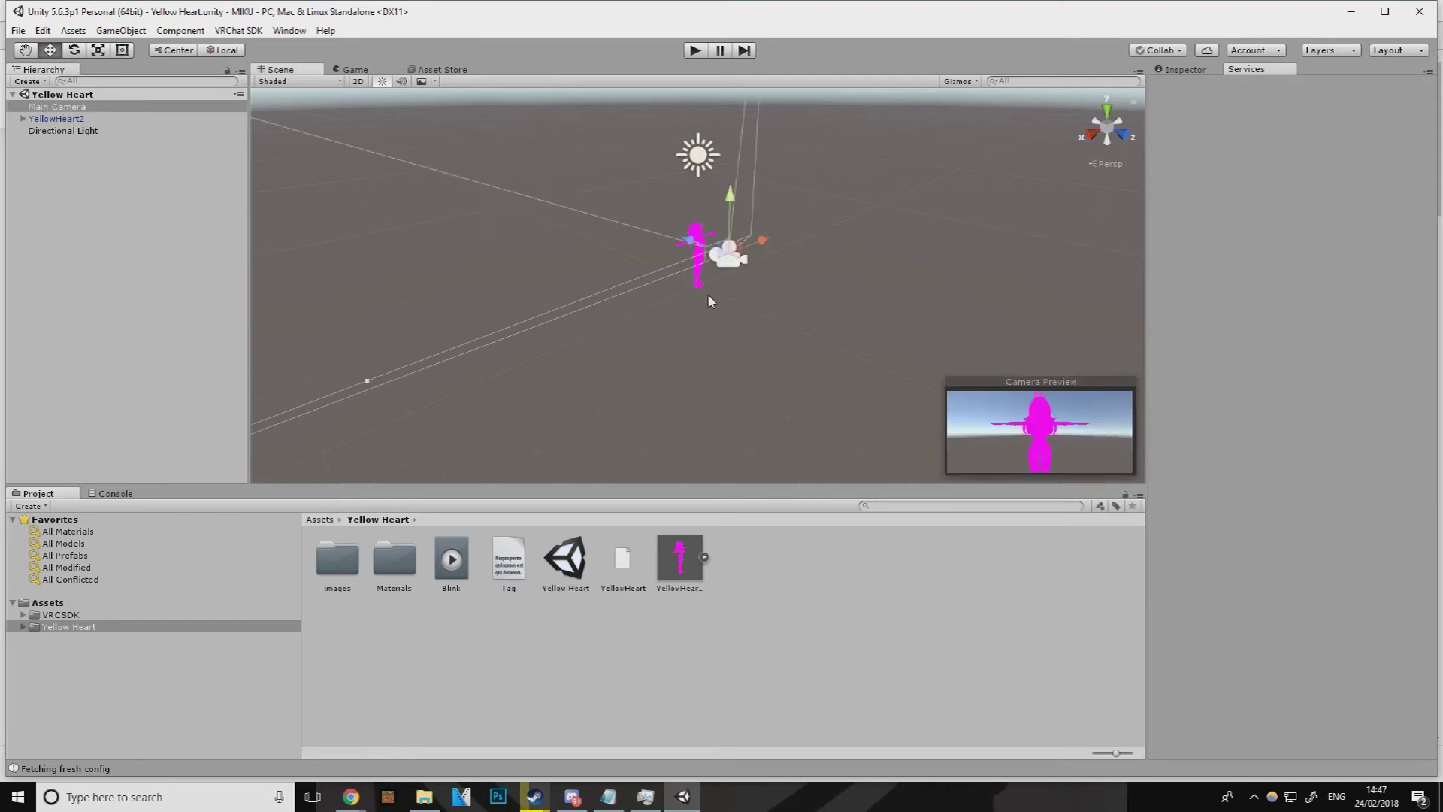
drag(692, 250, 714, 271)
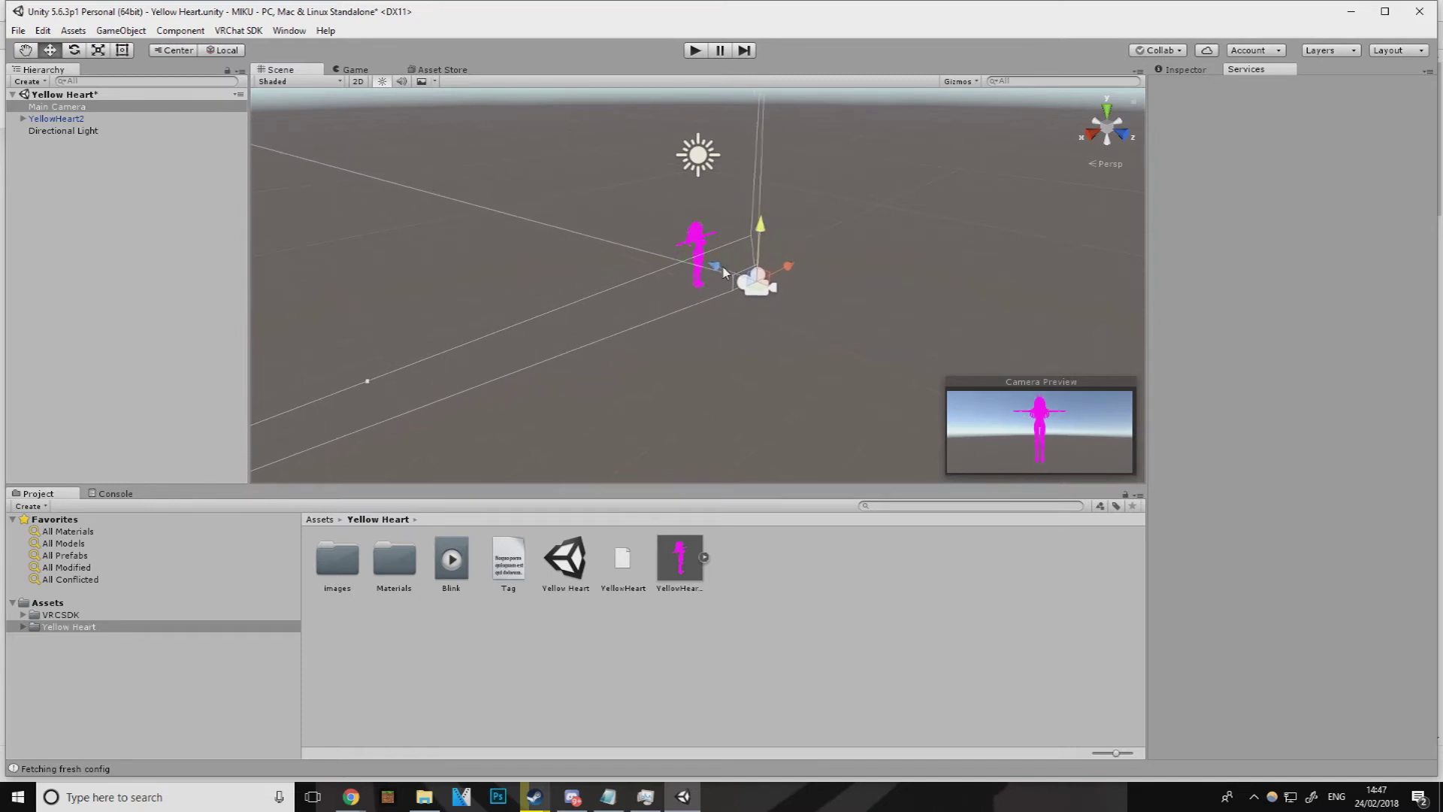
drag(759, 229, 726, 281)
click(74, 50)
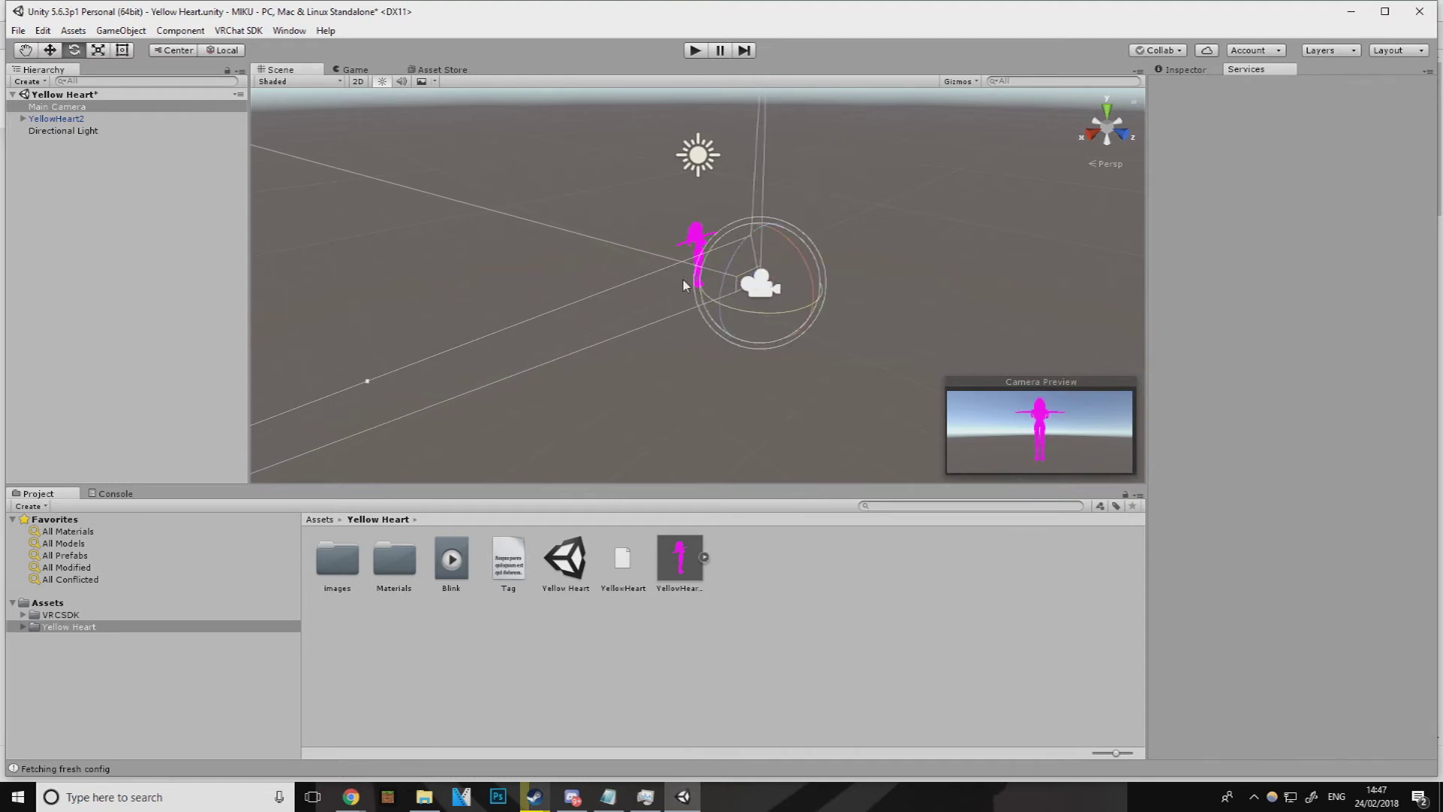
drag(760, 315, 755, 239)
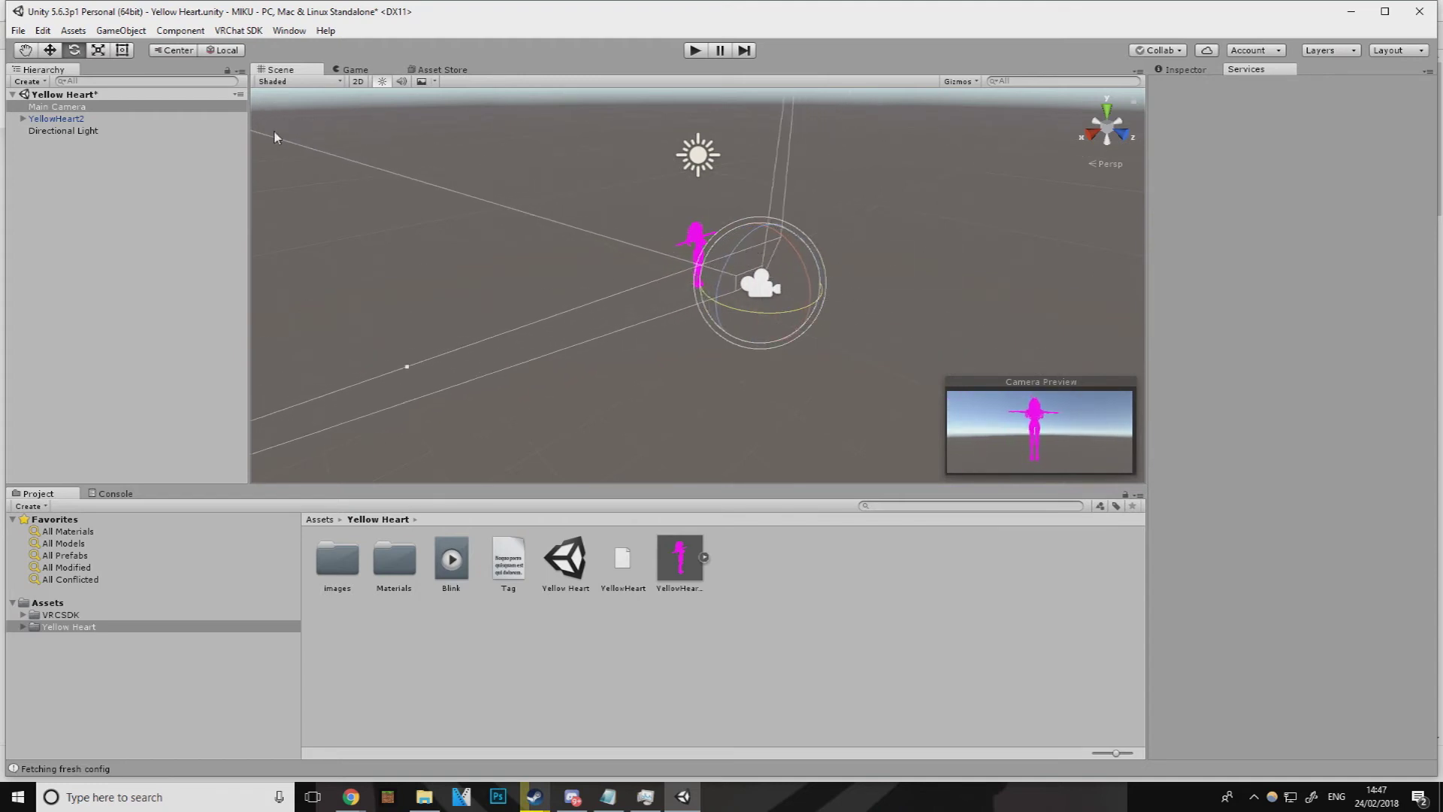
click(50, 50)
drag(720, 282, 762, 286)
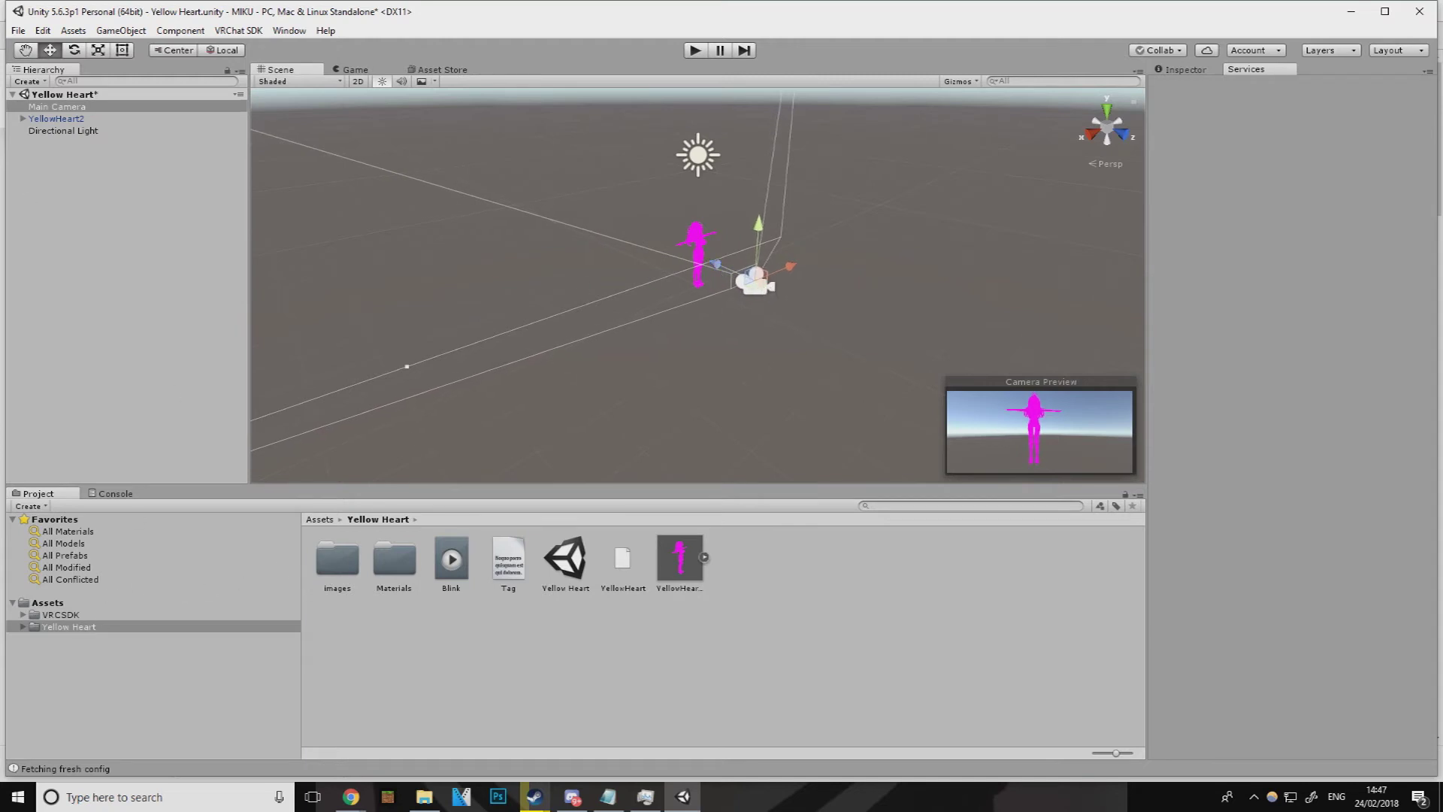
click(419, 799)
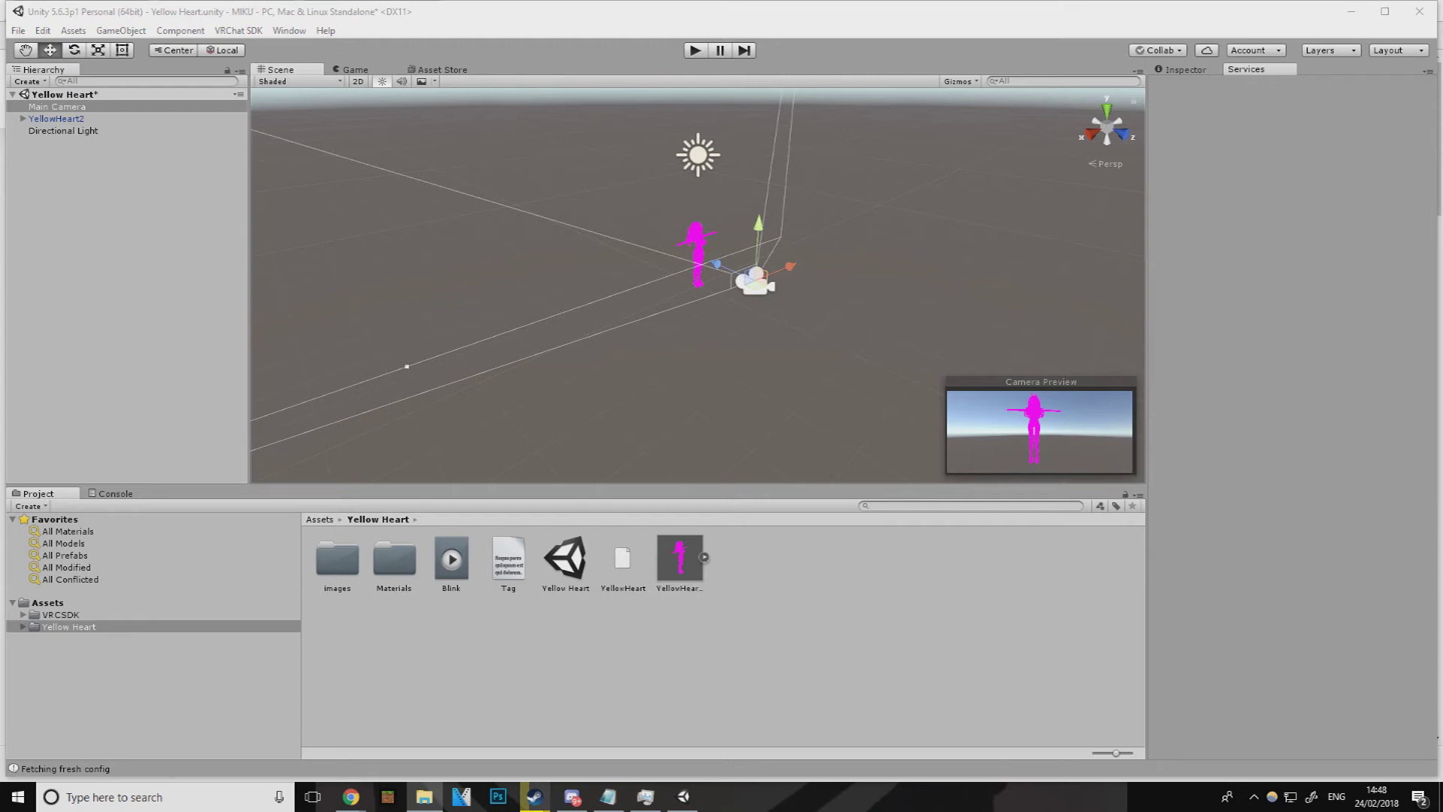
drag(259, 365, 45, 629)
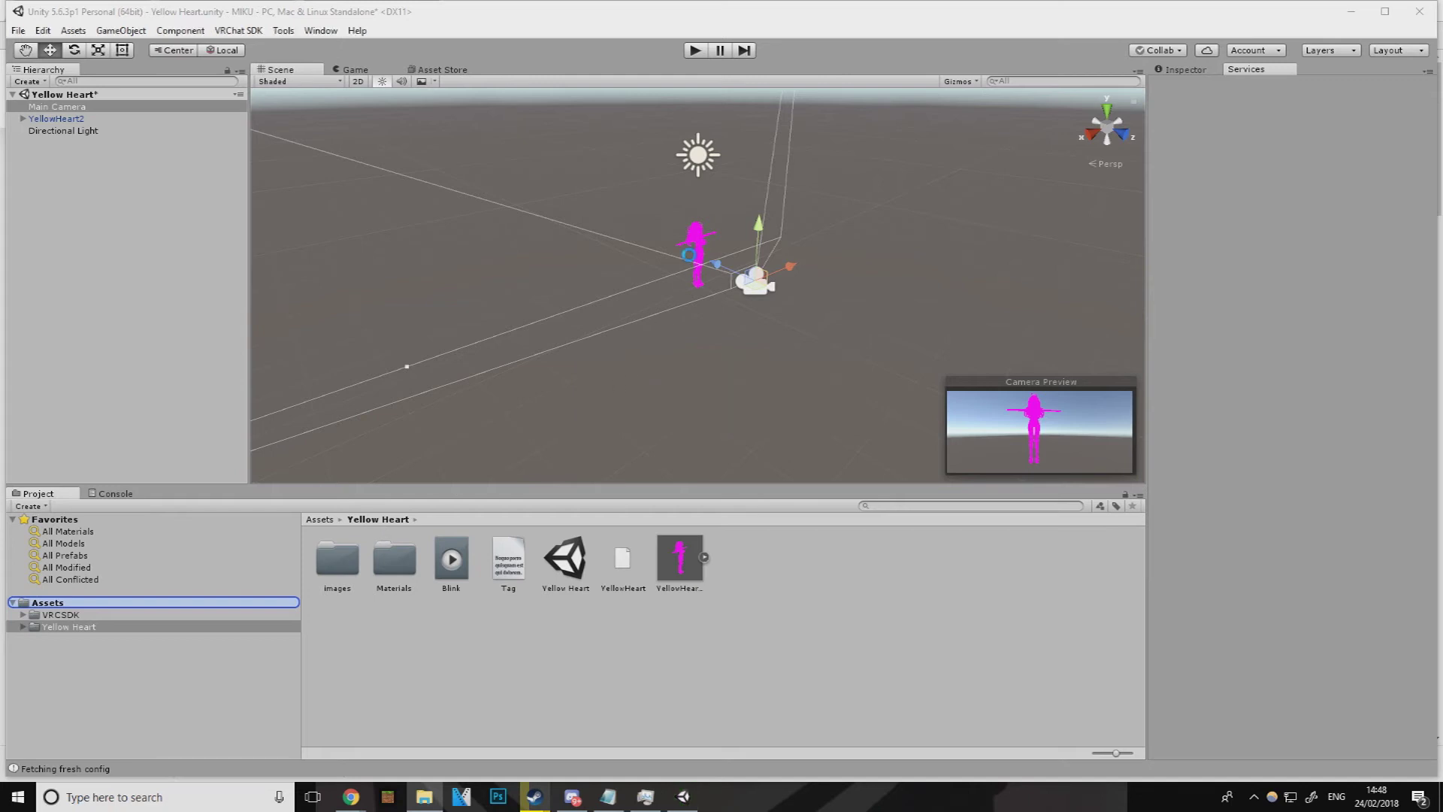
Open the Yellow Heart Materials folder and select all five materials
scroll(605, 394, up, 5)
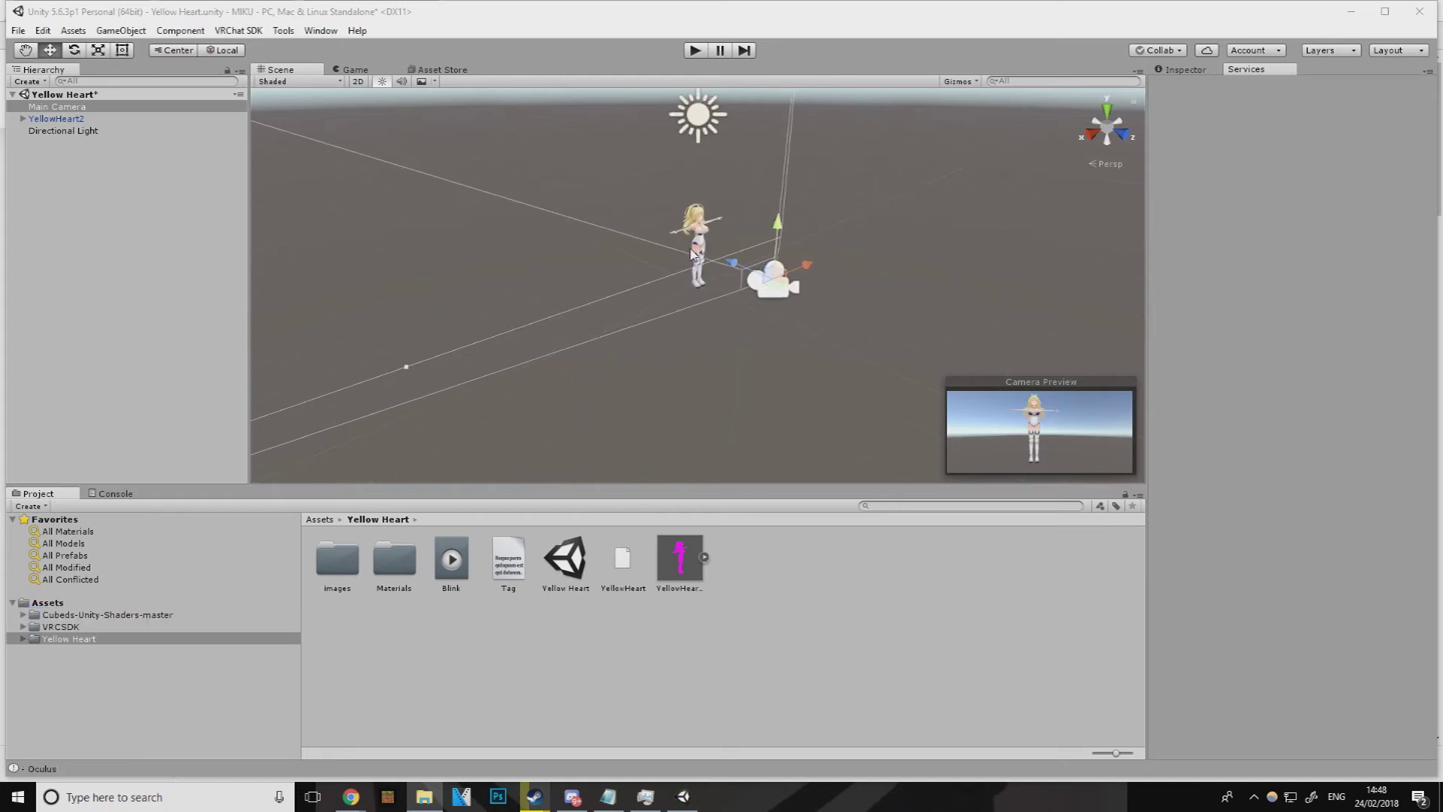
scroll(691, 209, down, 2)
alt+drag(691, 209, 720, 148)
scroll(714, 135, up, 5)
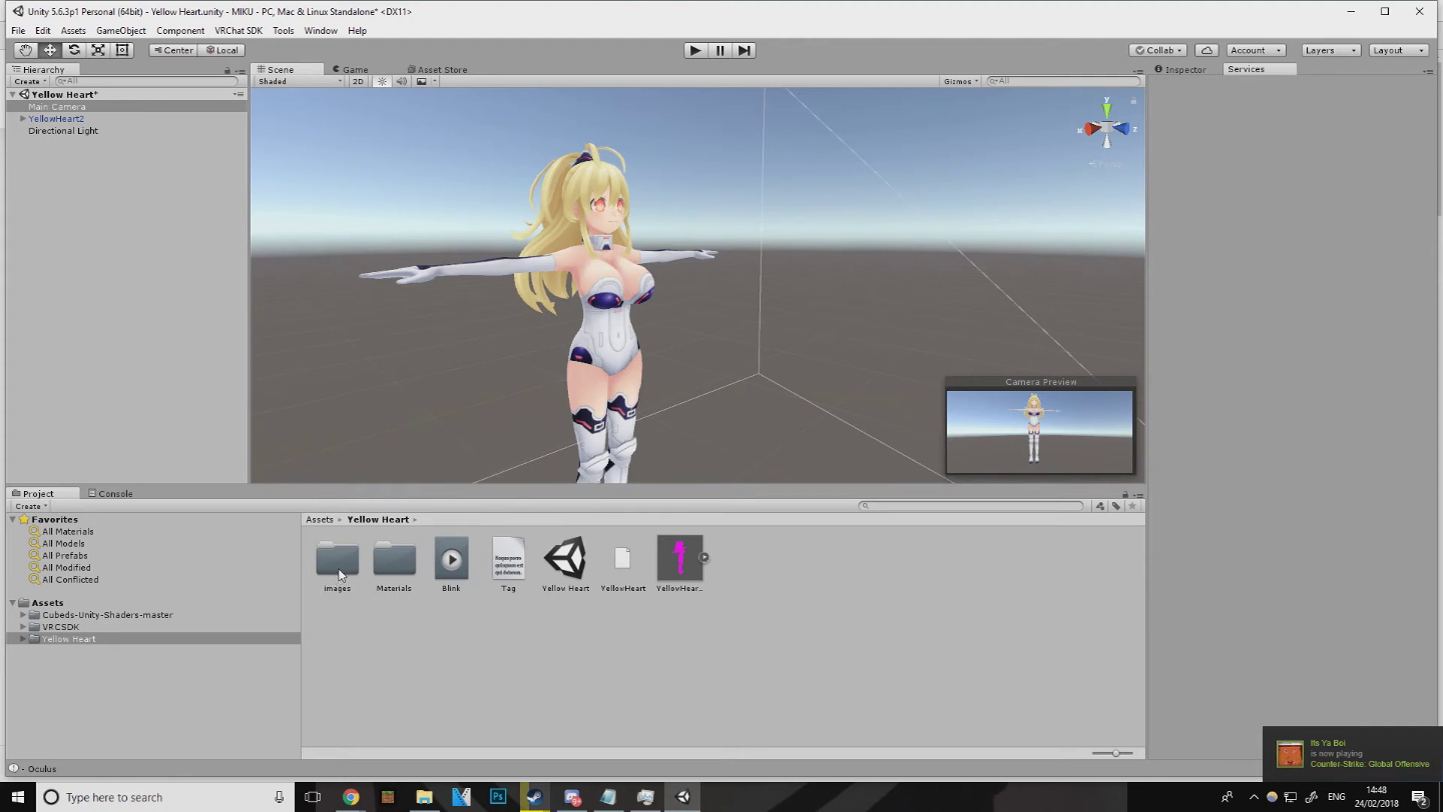
double_click(372, 567)
click(581, 577)
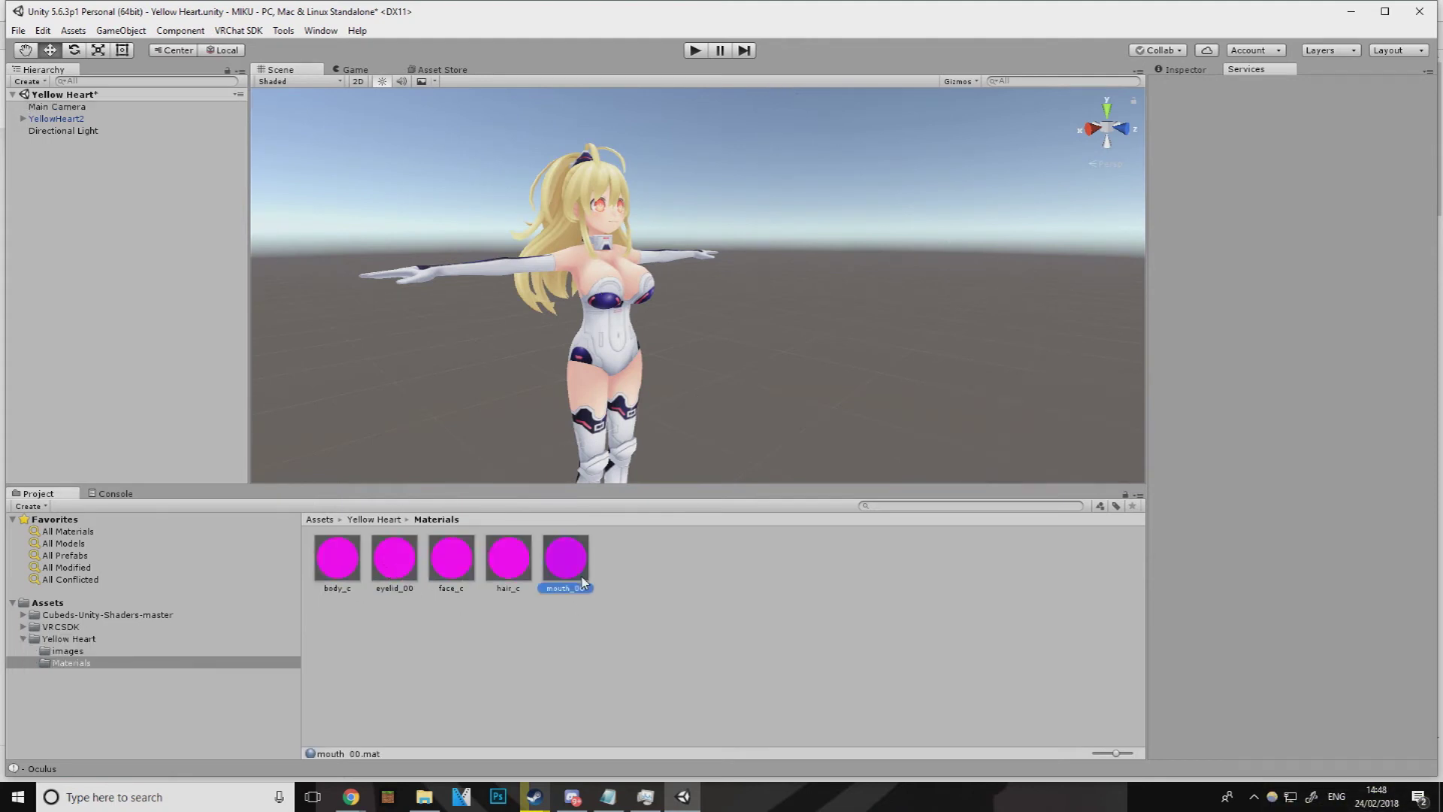
drag(538, 576, 335, 571)
Set the five materials' shader to CubedParadox > Flat Lit Toon
click(1187, 70)
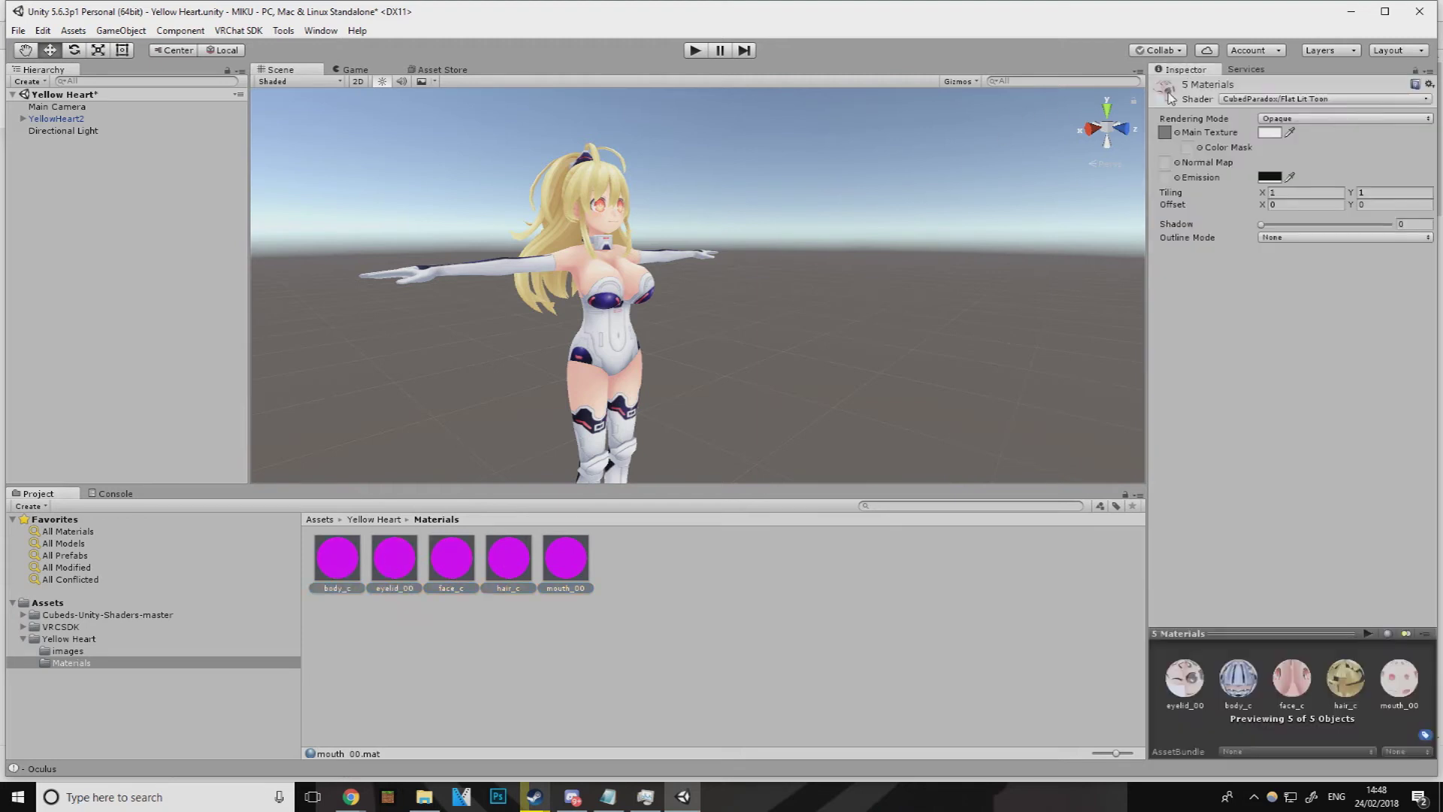
click(1247, 100)
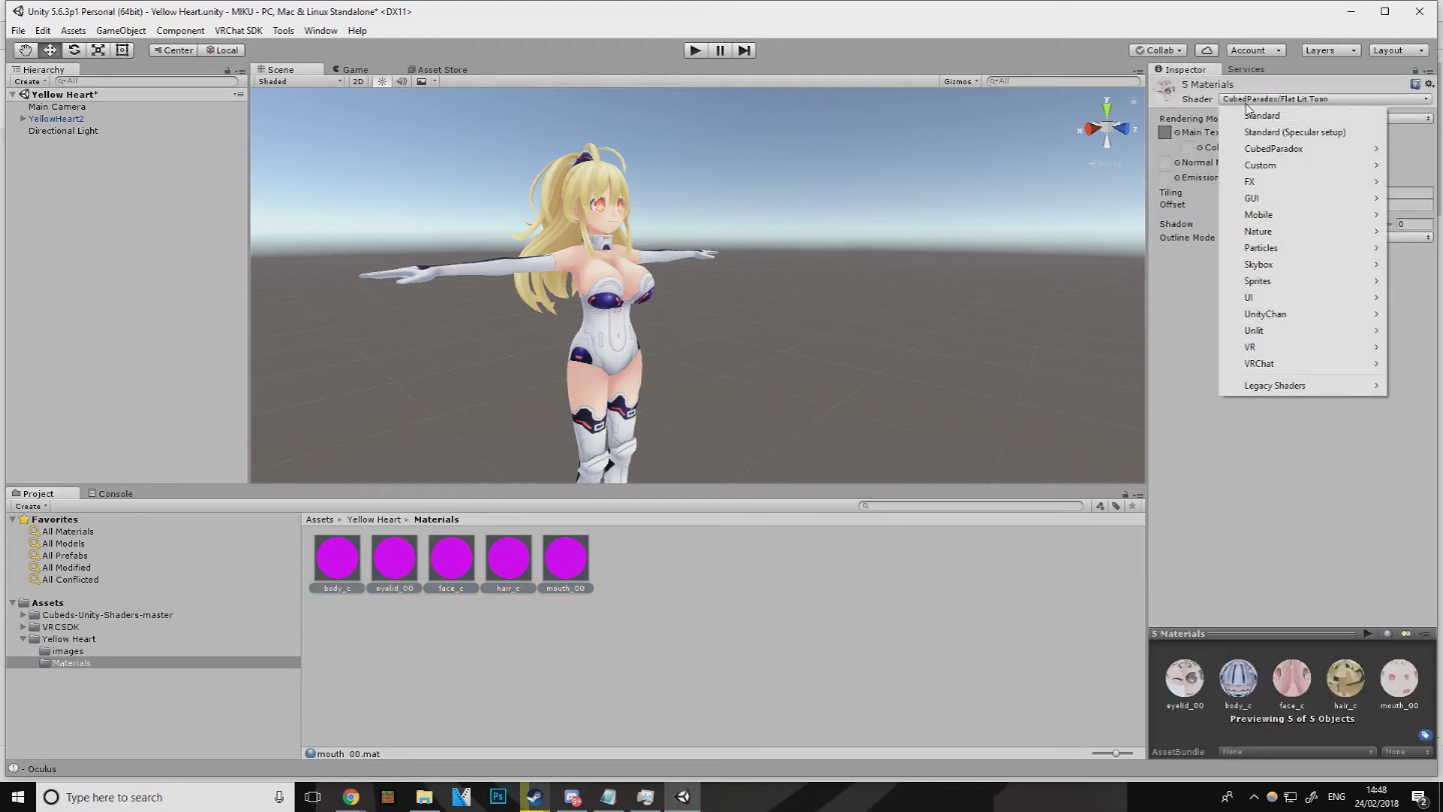
click(1250, 114)
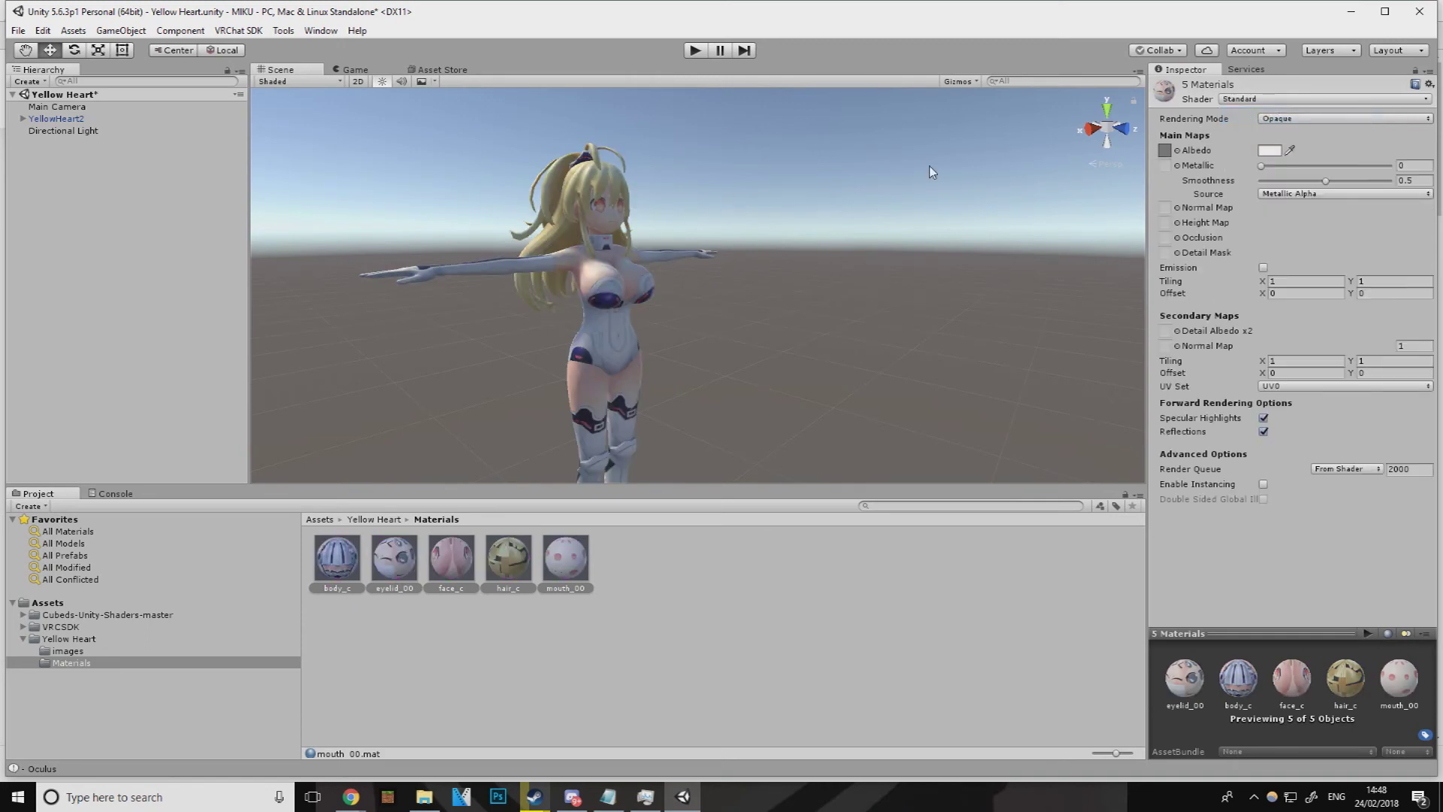
click(1233, 100)
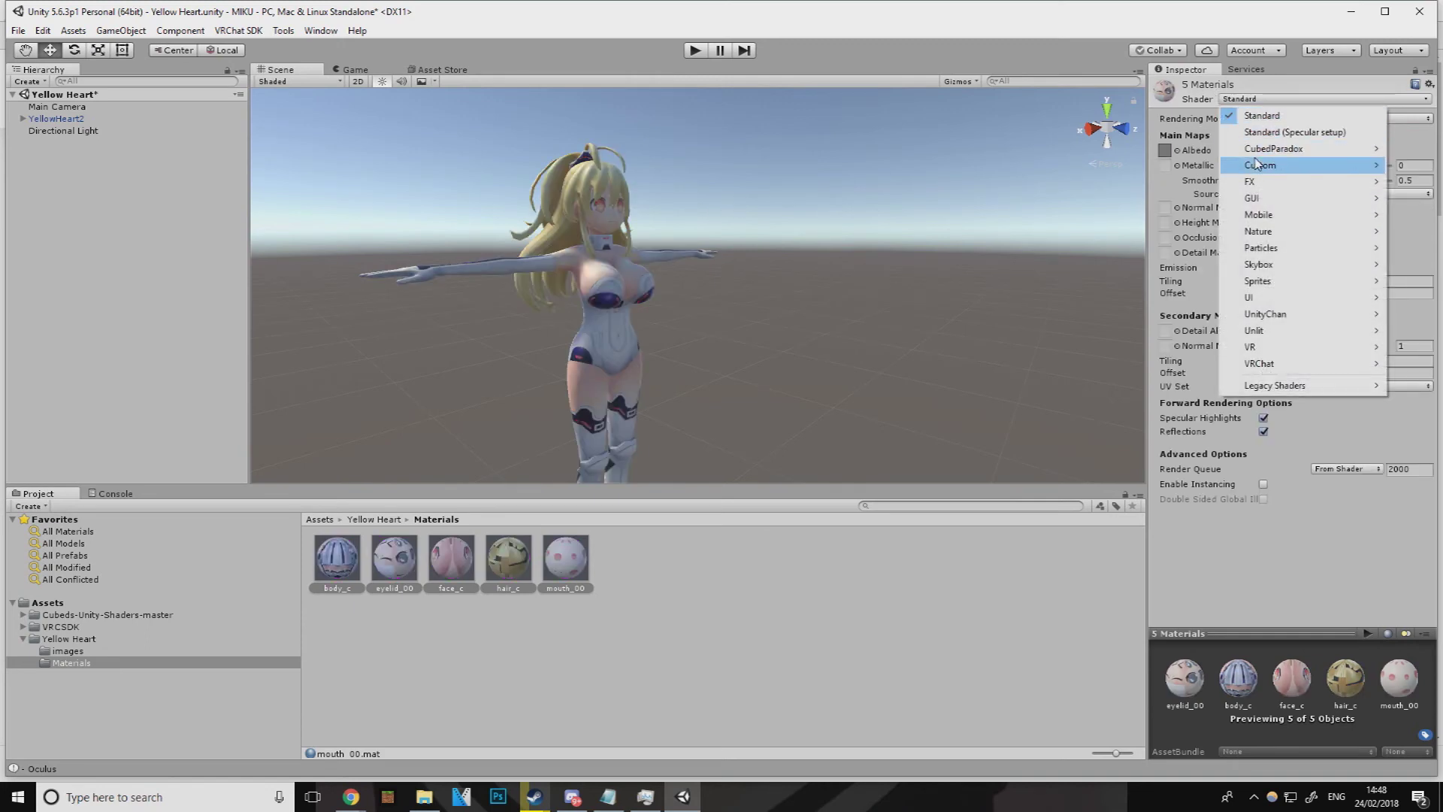
mouse_move(1263, 156)
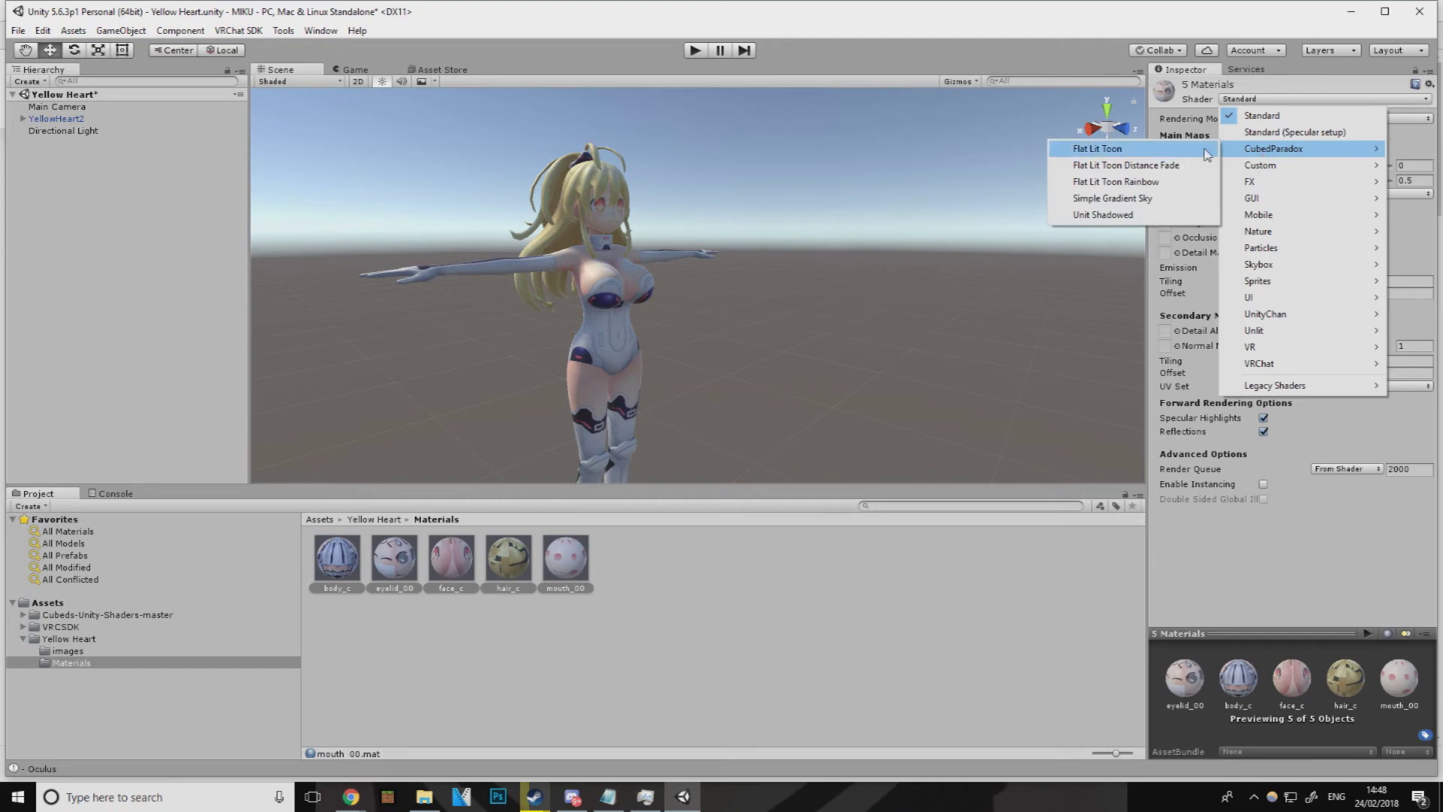
click(1101, 149)
Deselect the materials and collapse the Yellow Heart folder in the project tree
scroll(729, 239, down, 1)
scroll(727, 237, up, 1)
scroll(735, 231, down, 1)
scroll(735, 231, down, 1)
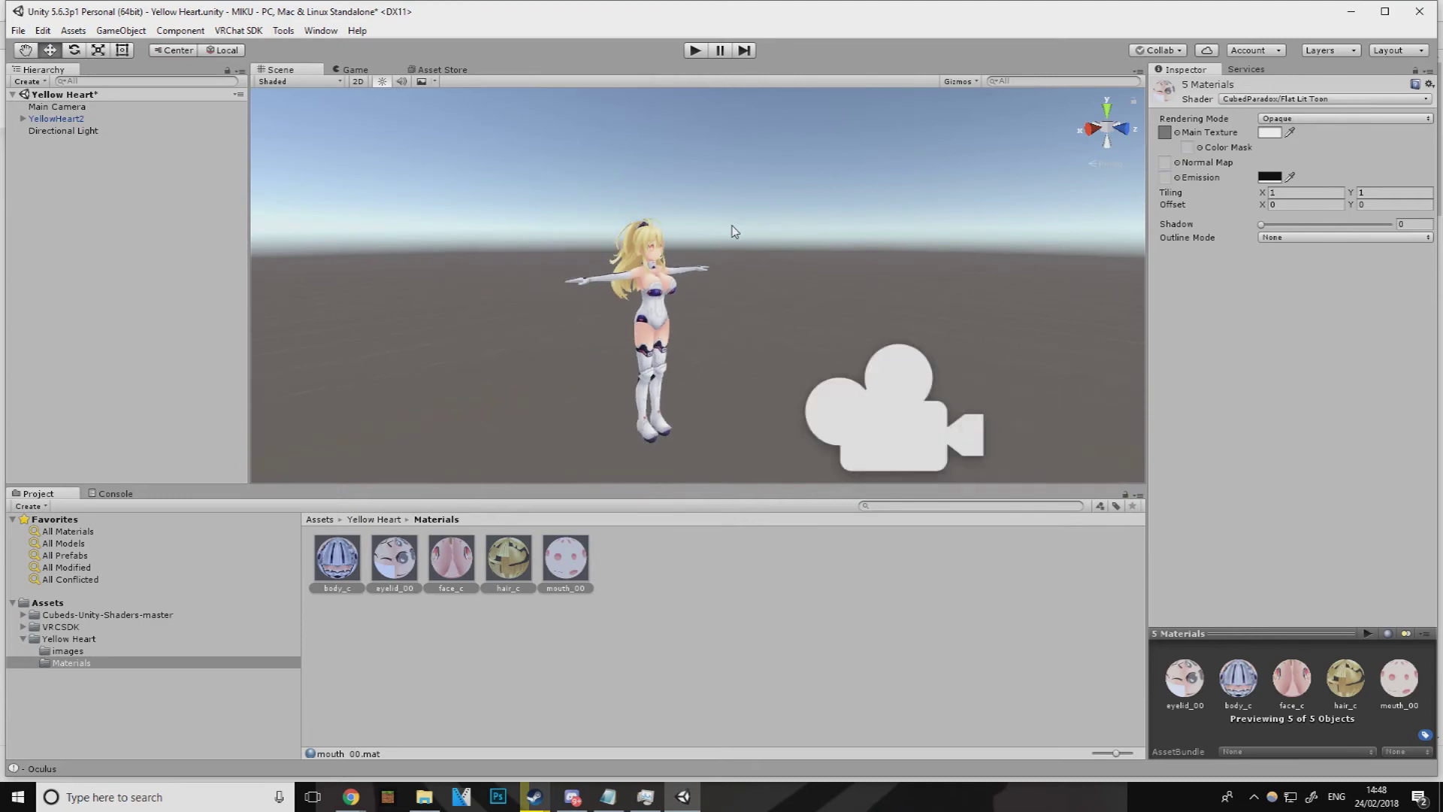
click(689, 663)
click(24, 638)
click(23, 639)
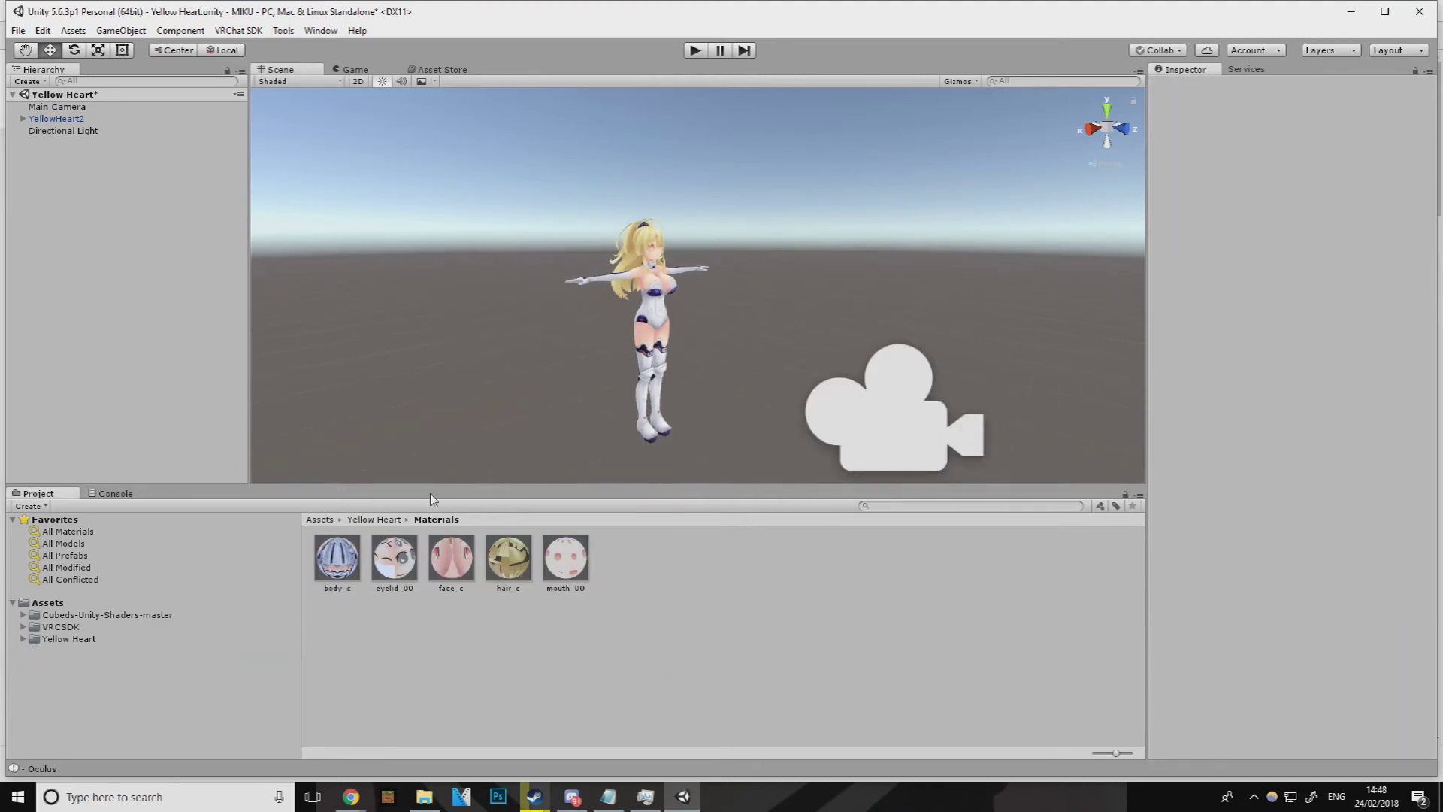
From the VRChat SDK Build Control Panel, build and publish the Yellow Heart 2 avatar
click(93, 616)
click(75, 627)
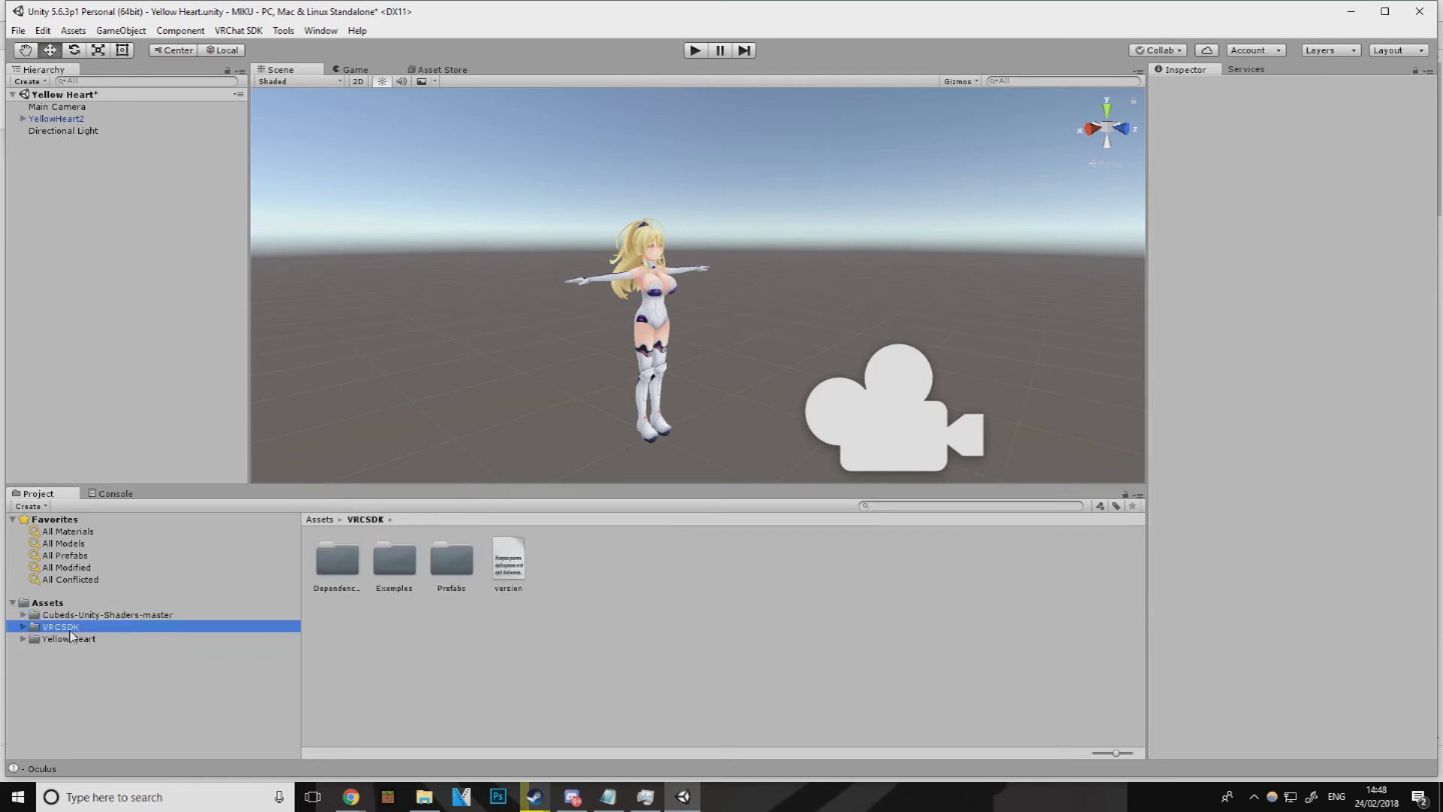
click(238, 30)
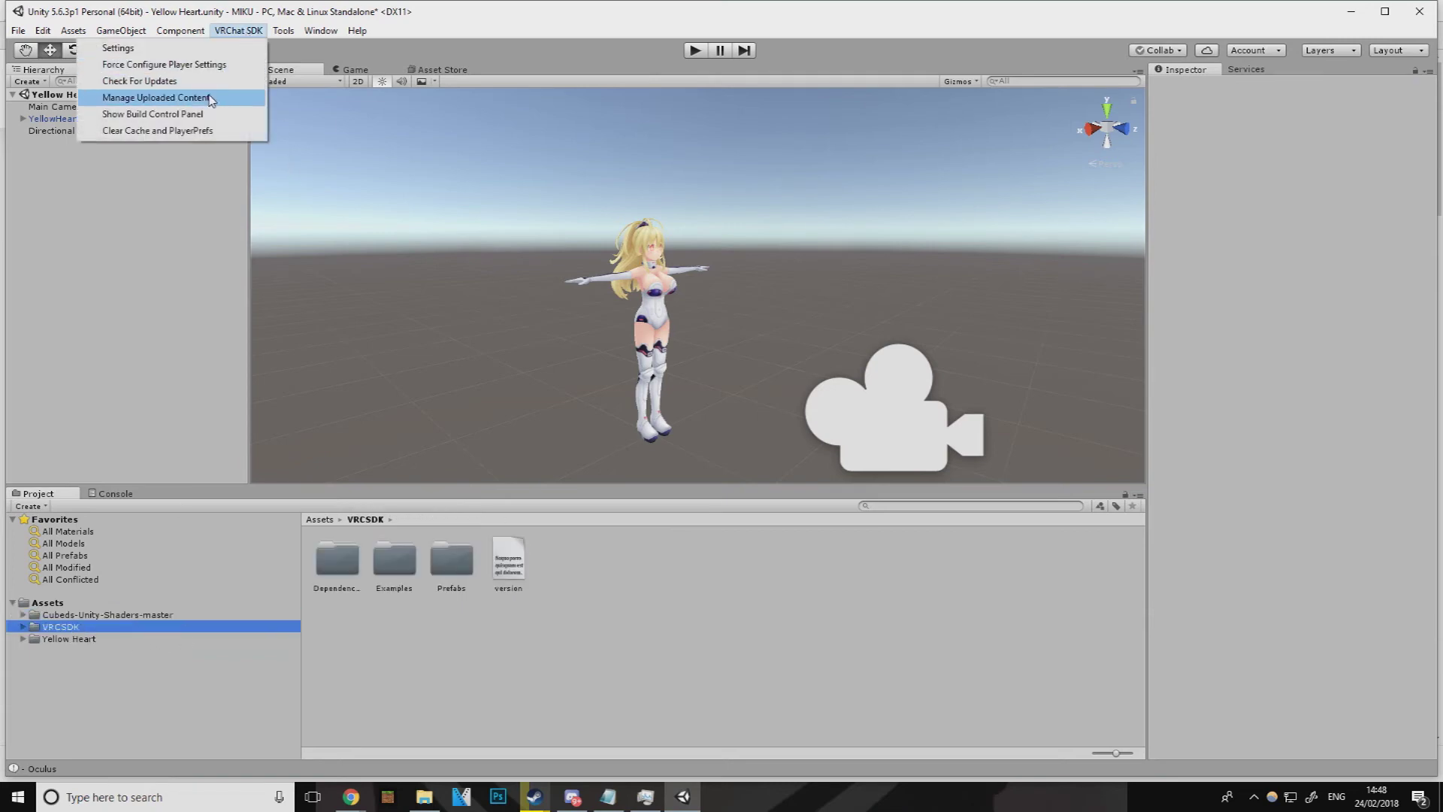
click(197, 113)
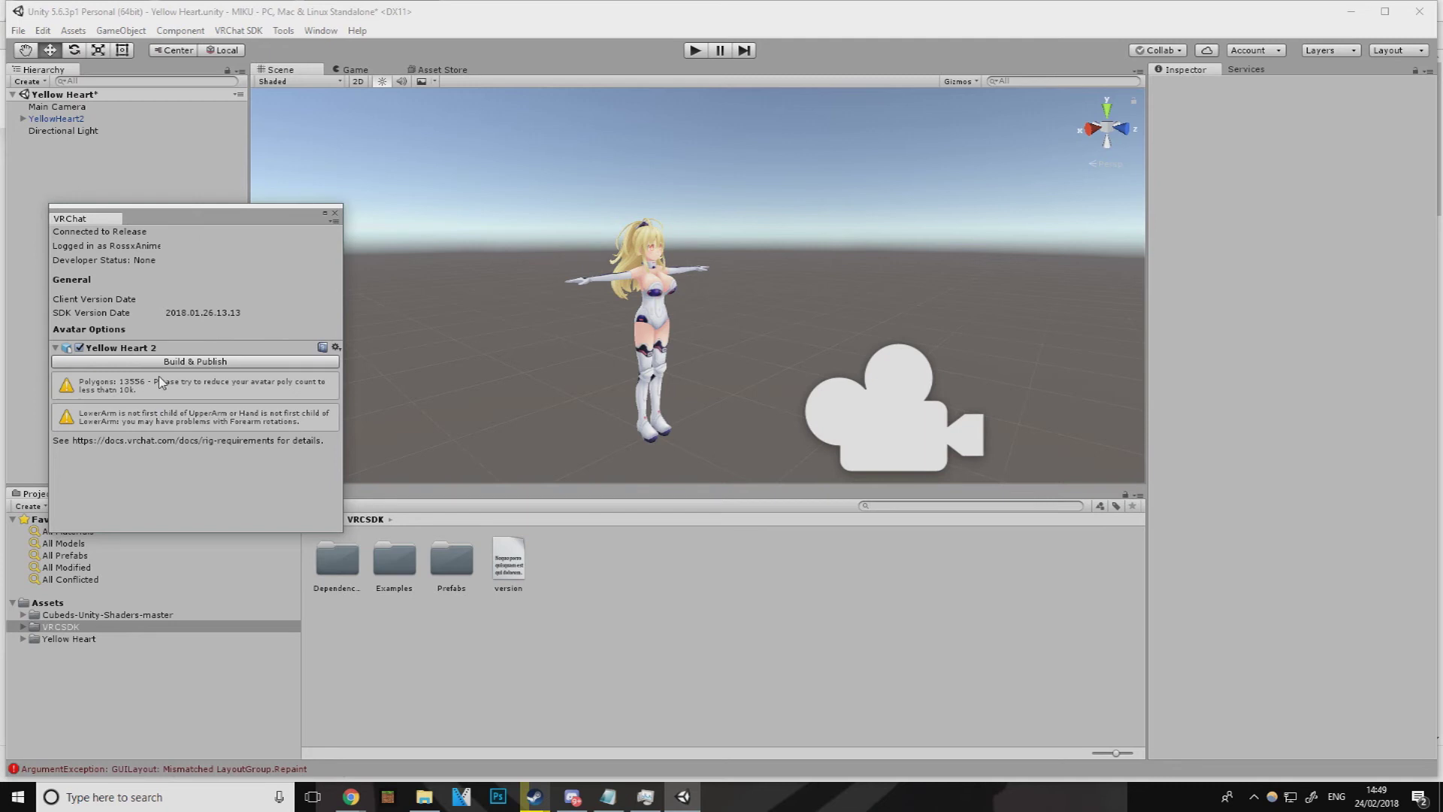
click(197, 367)
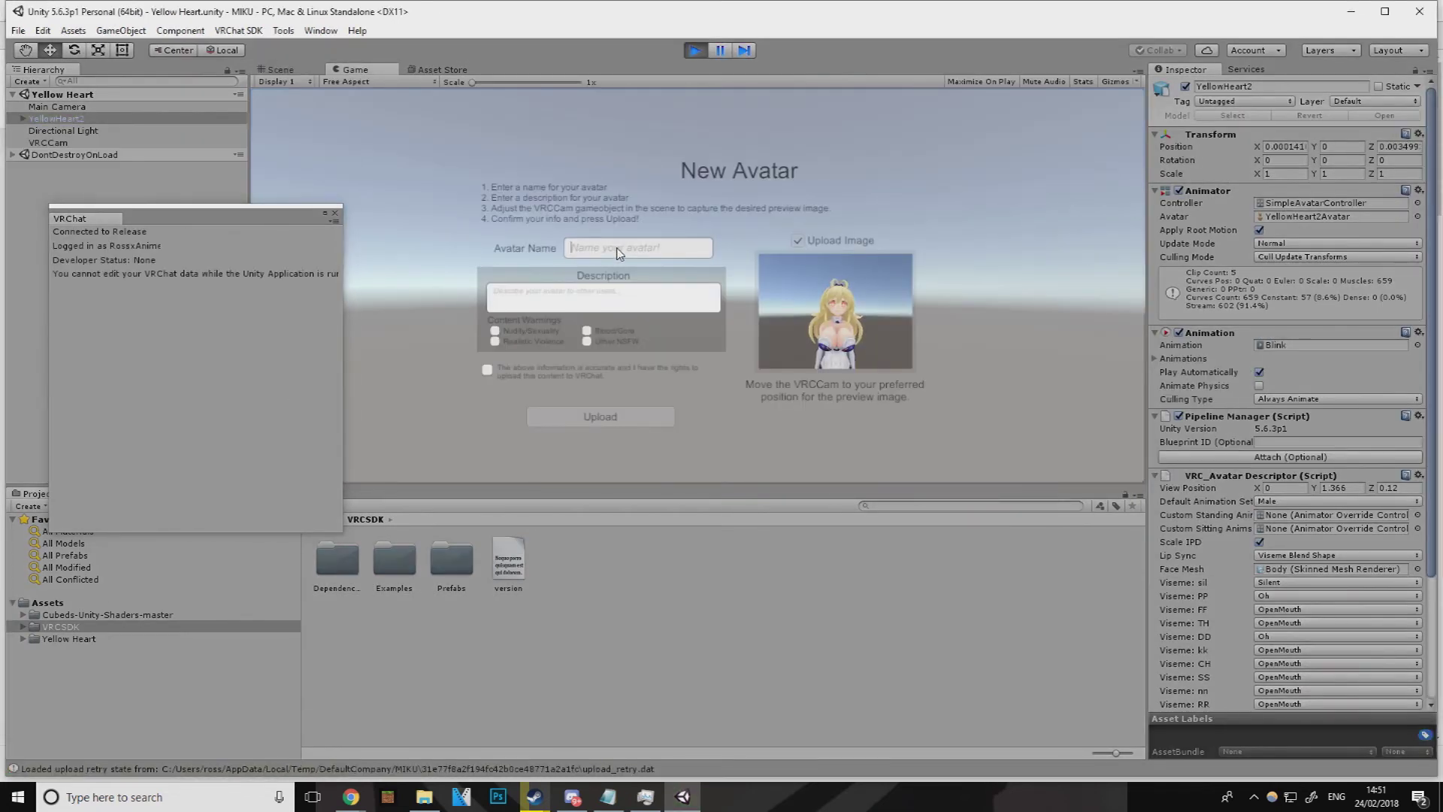
Upload the avatar as 'YELLOW HEART' with the ownership box ticked, then switch to Steam
click(618, 253)
text(YELLOW HEART)
click(487, 370)
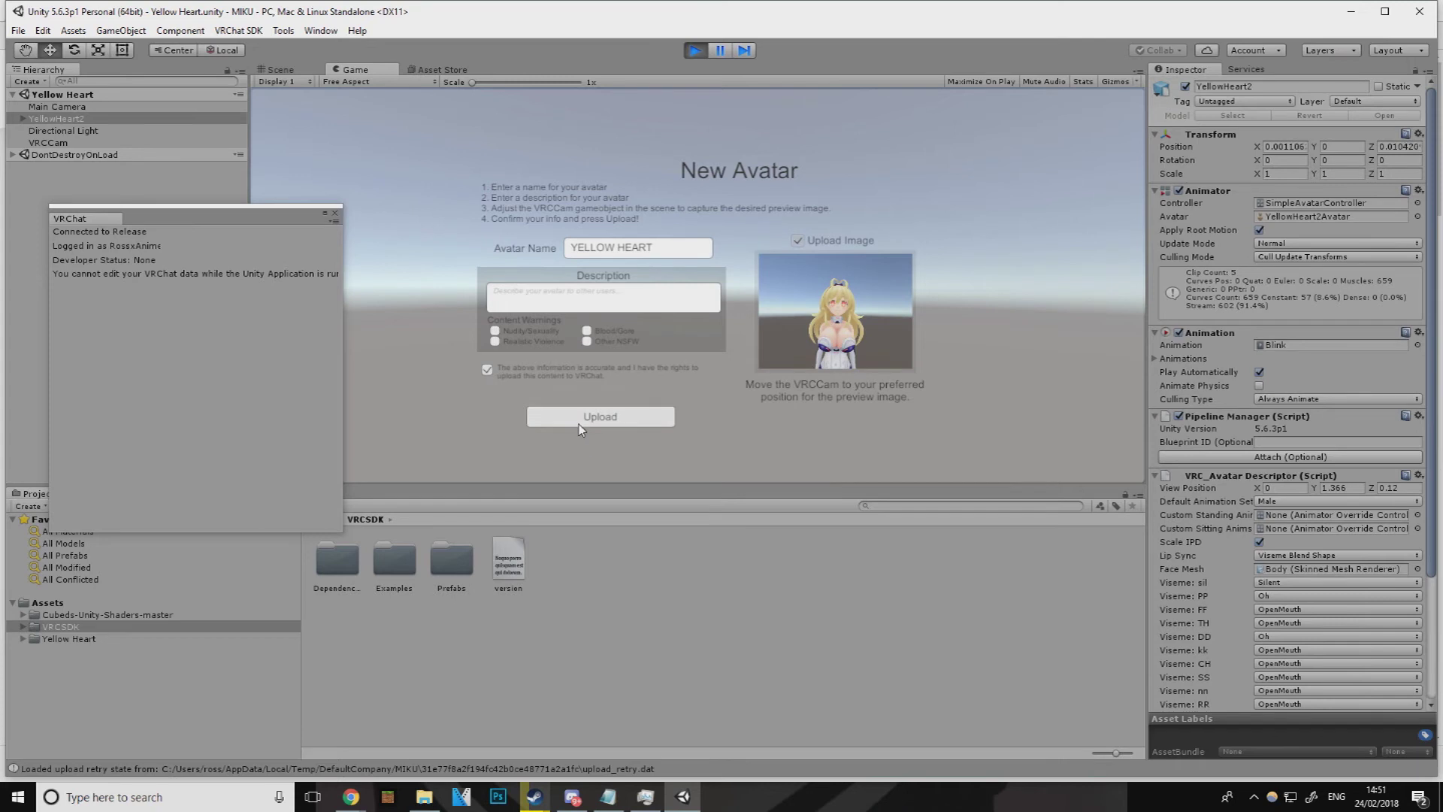
click(580, 422)
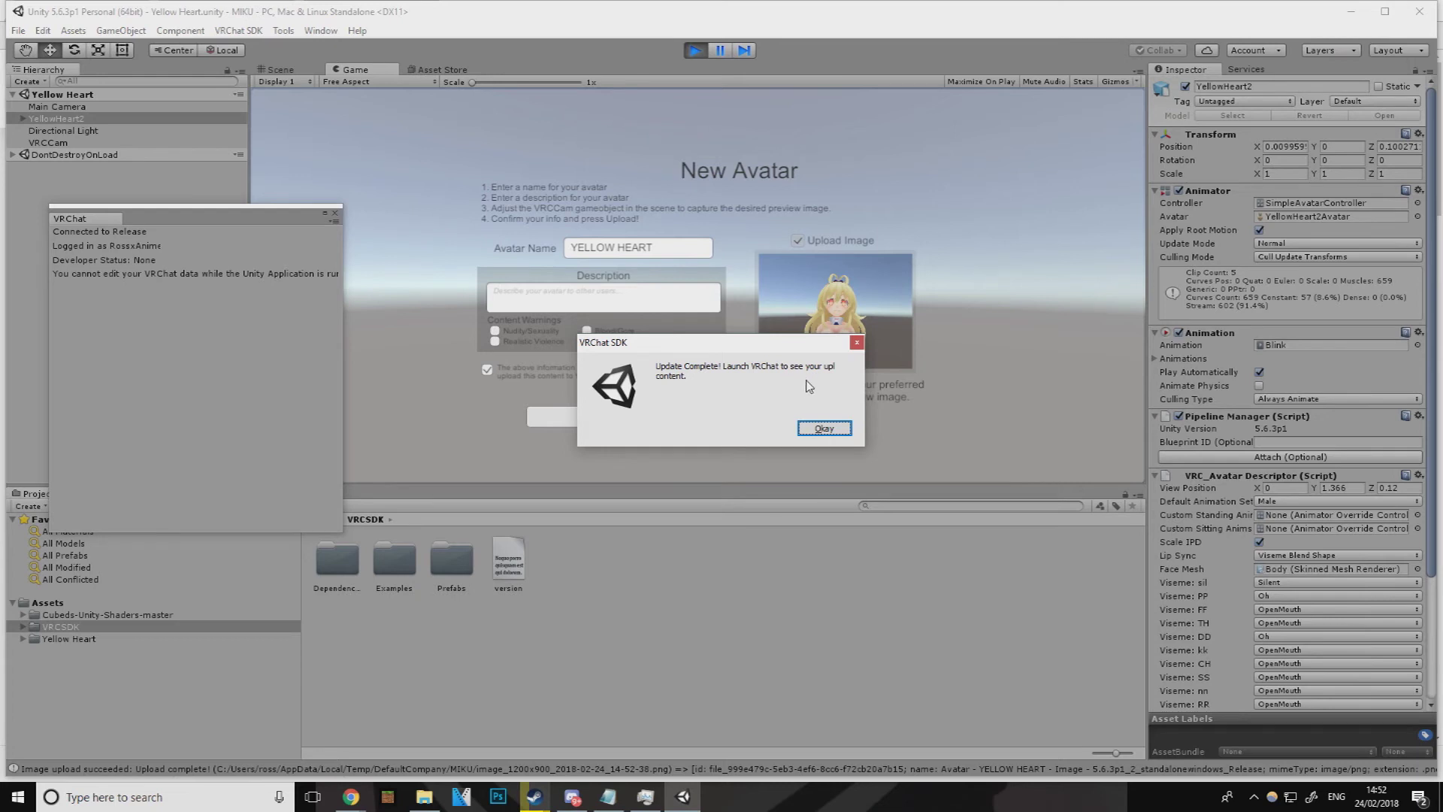
click(821, 432)
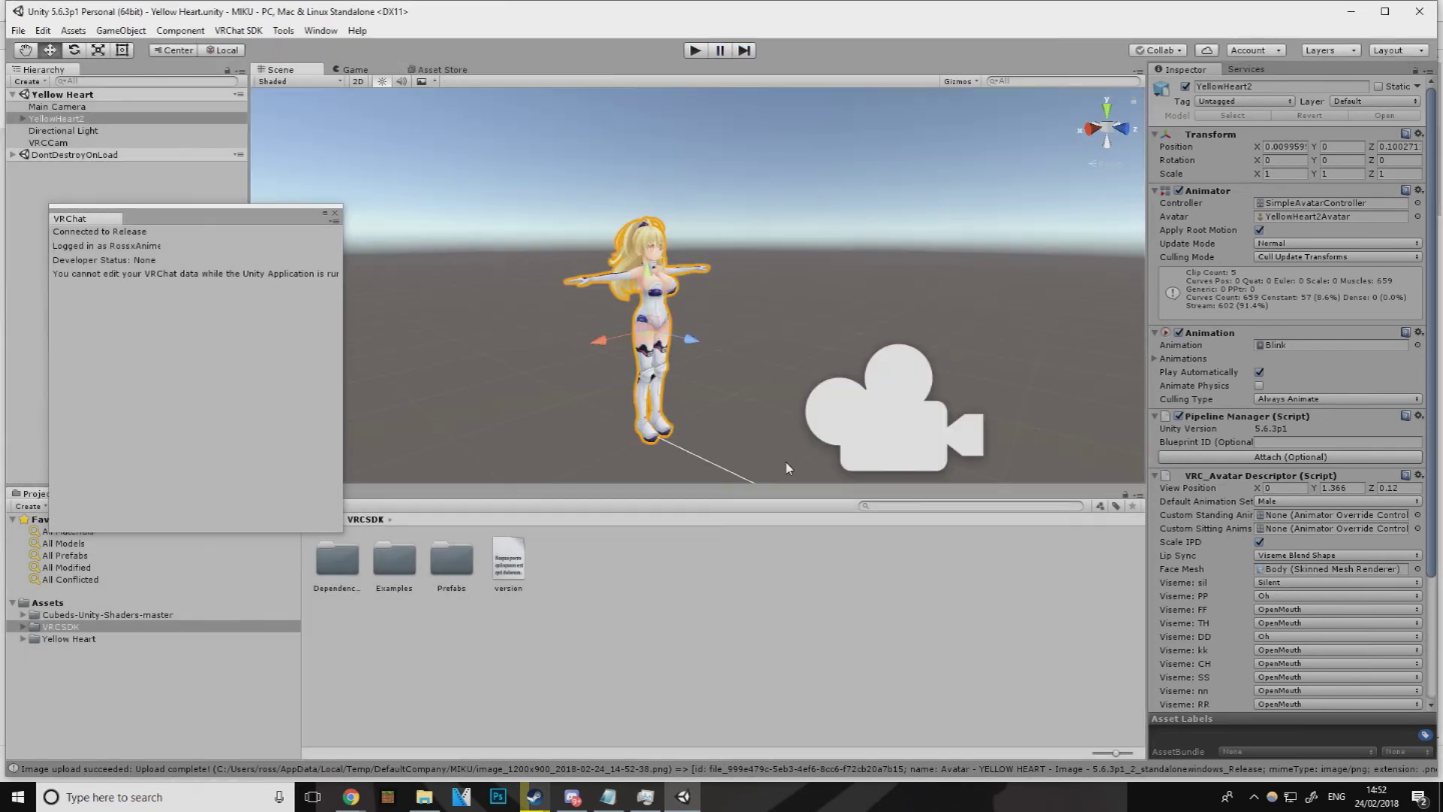
mouse_move(535, 797)
click(421, 744)
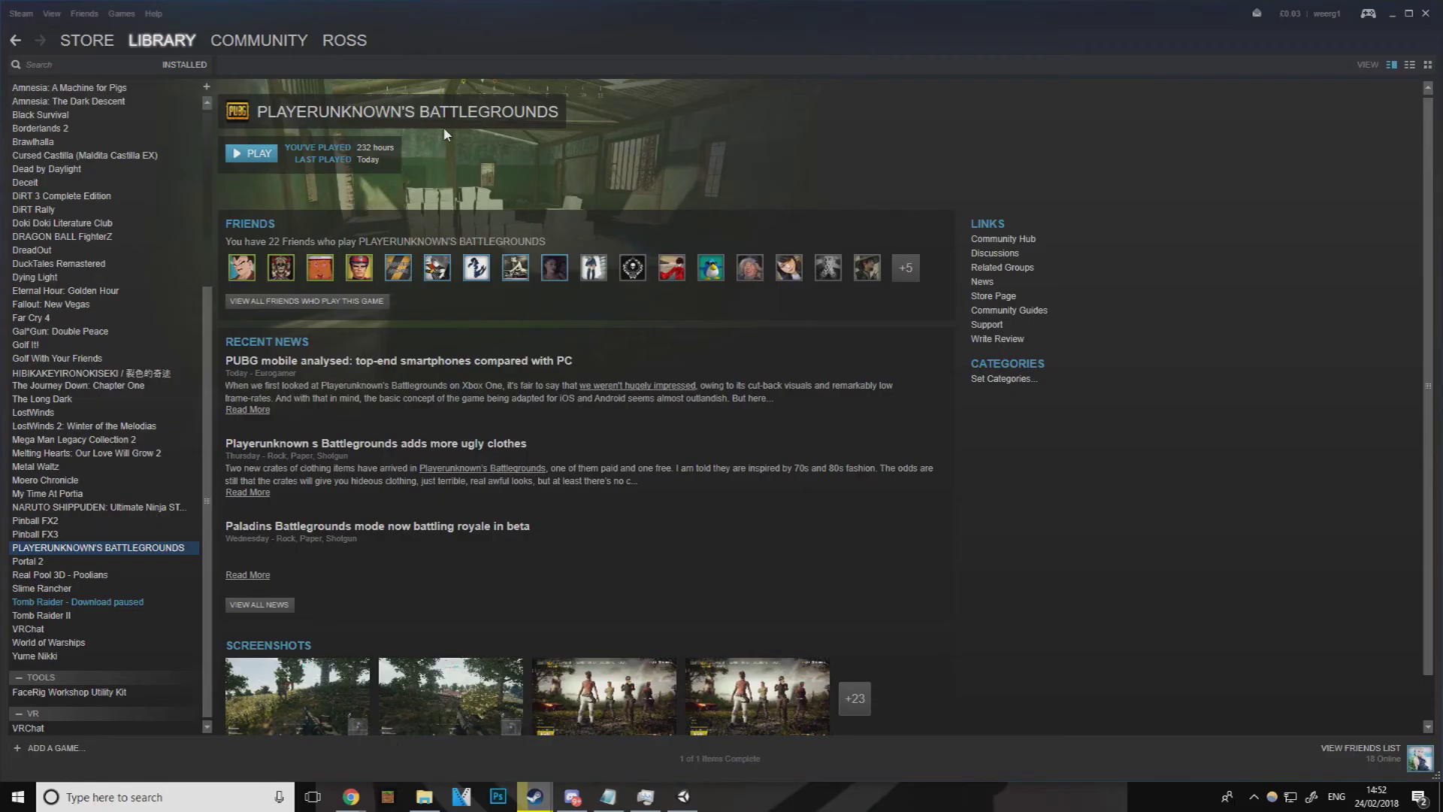
Search the Steam library for 'VR' and launch VRChat in Desktop (Non-VR) mode
click(132, 44)
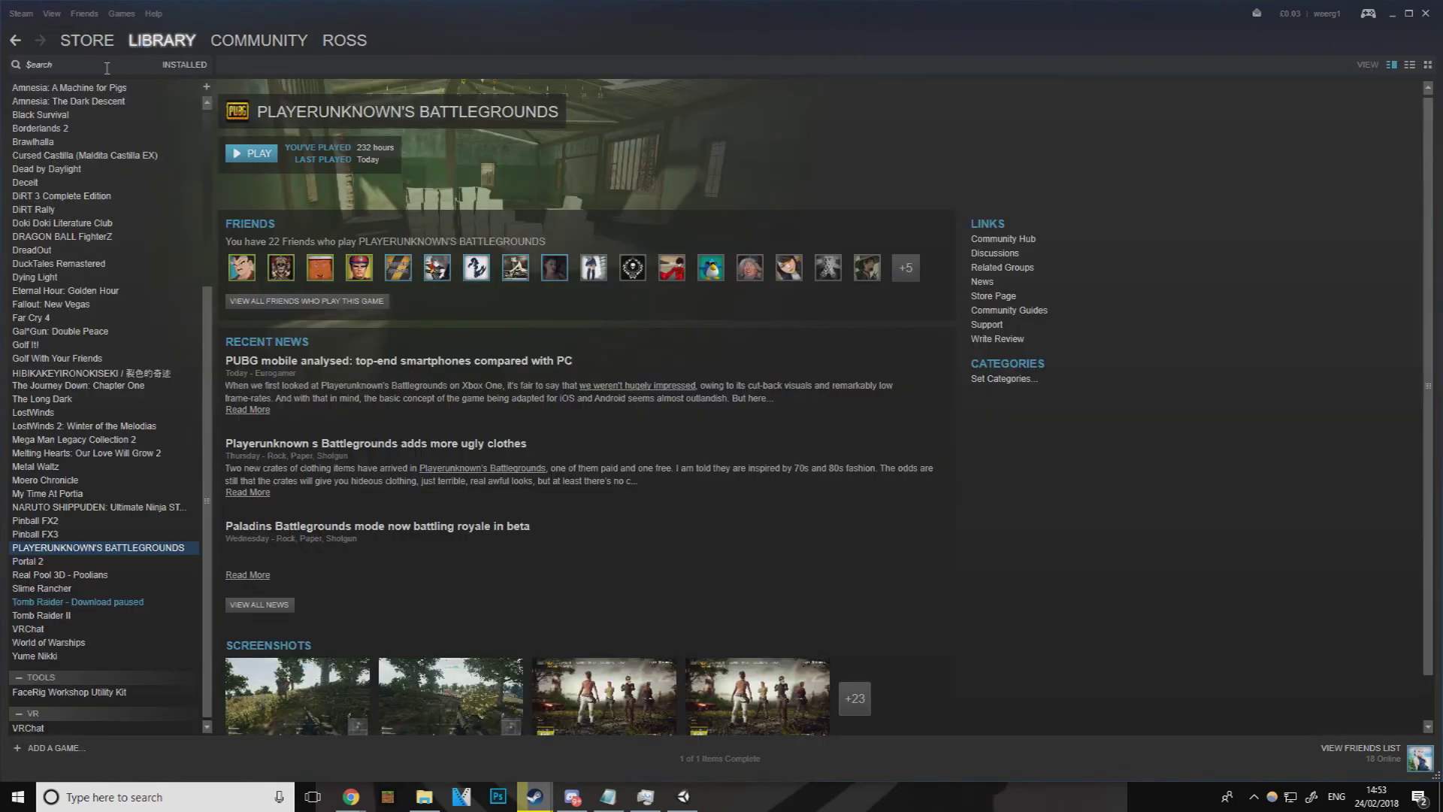
click(107, 69)
text(VR)
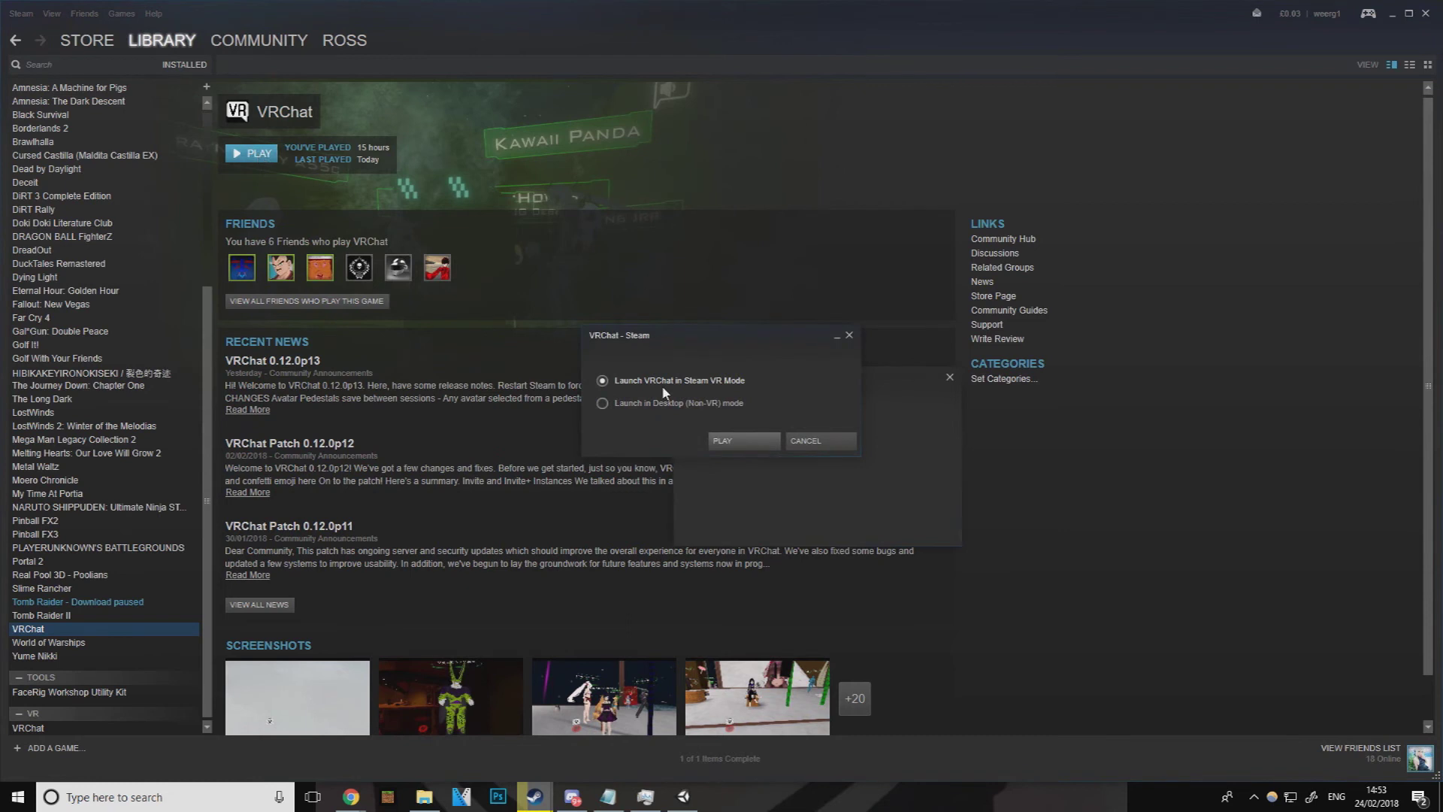
click(643, 405)
click(743, 441)
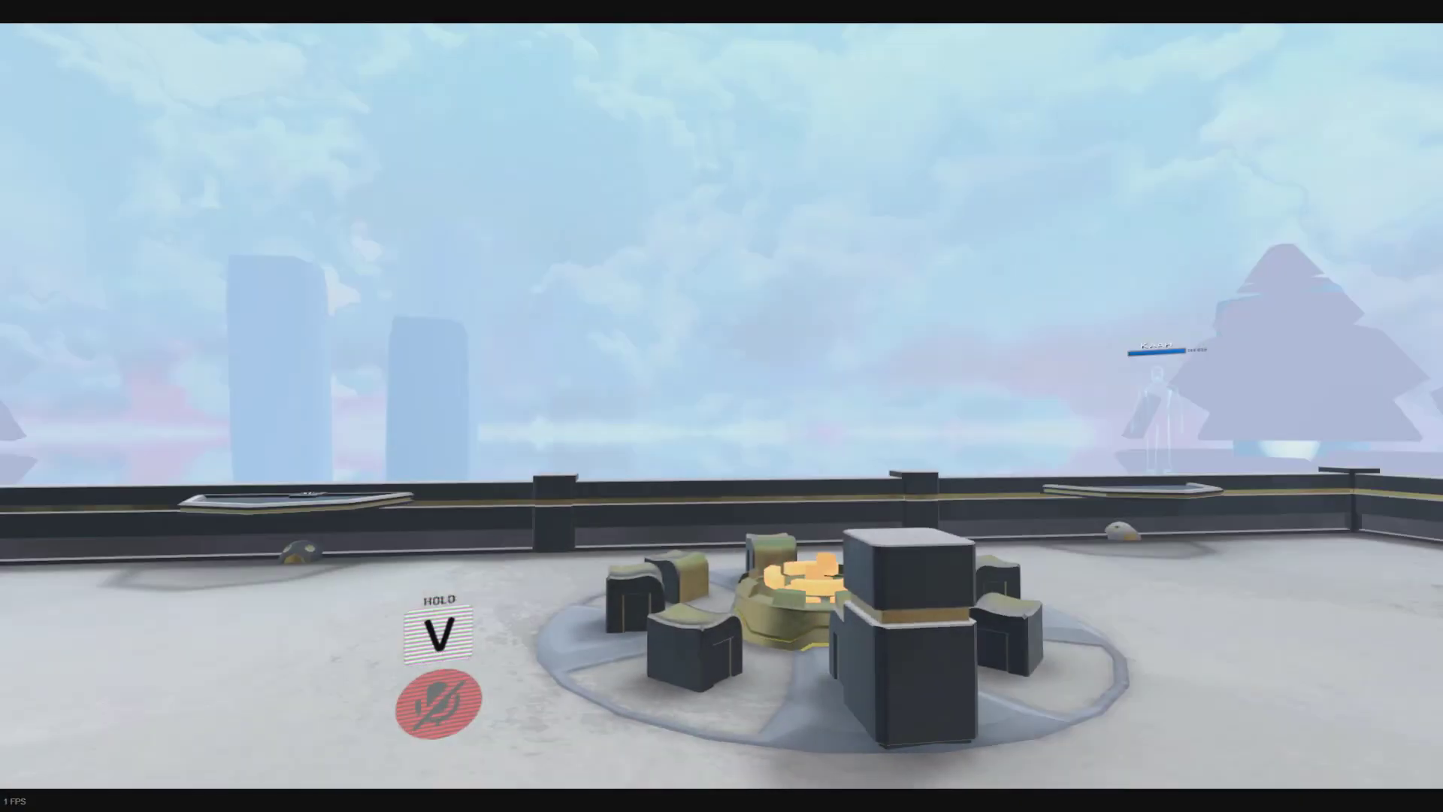
Open the quick menu settings panel and talk briefly using the V push-to-talk key
key(Escape)
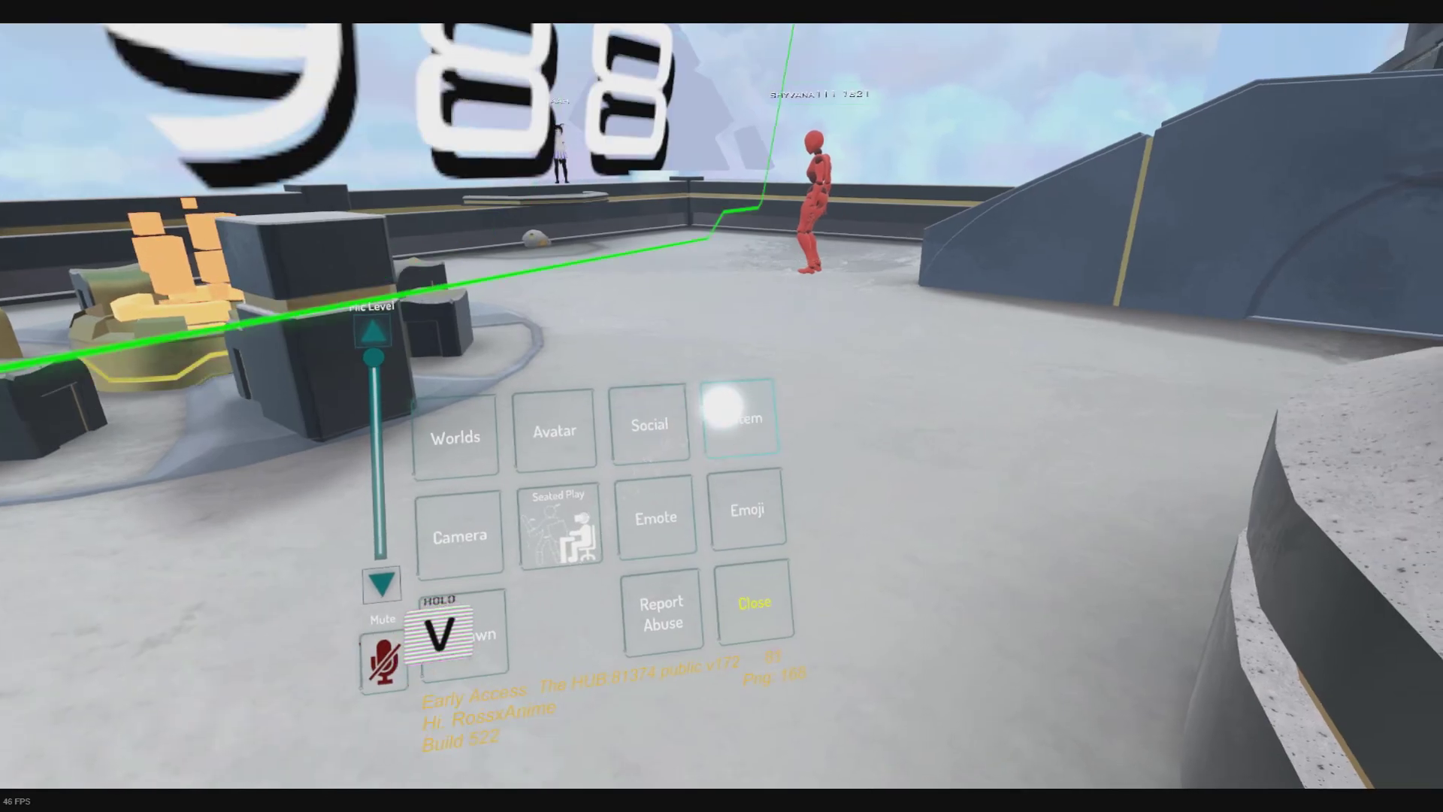
click(744, 410)
key(v)
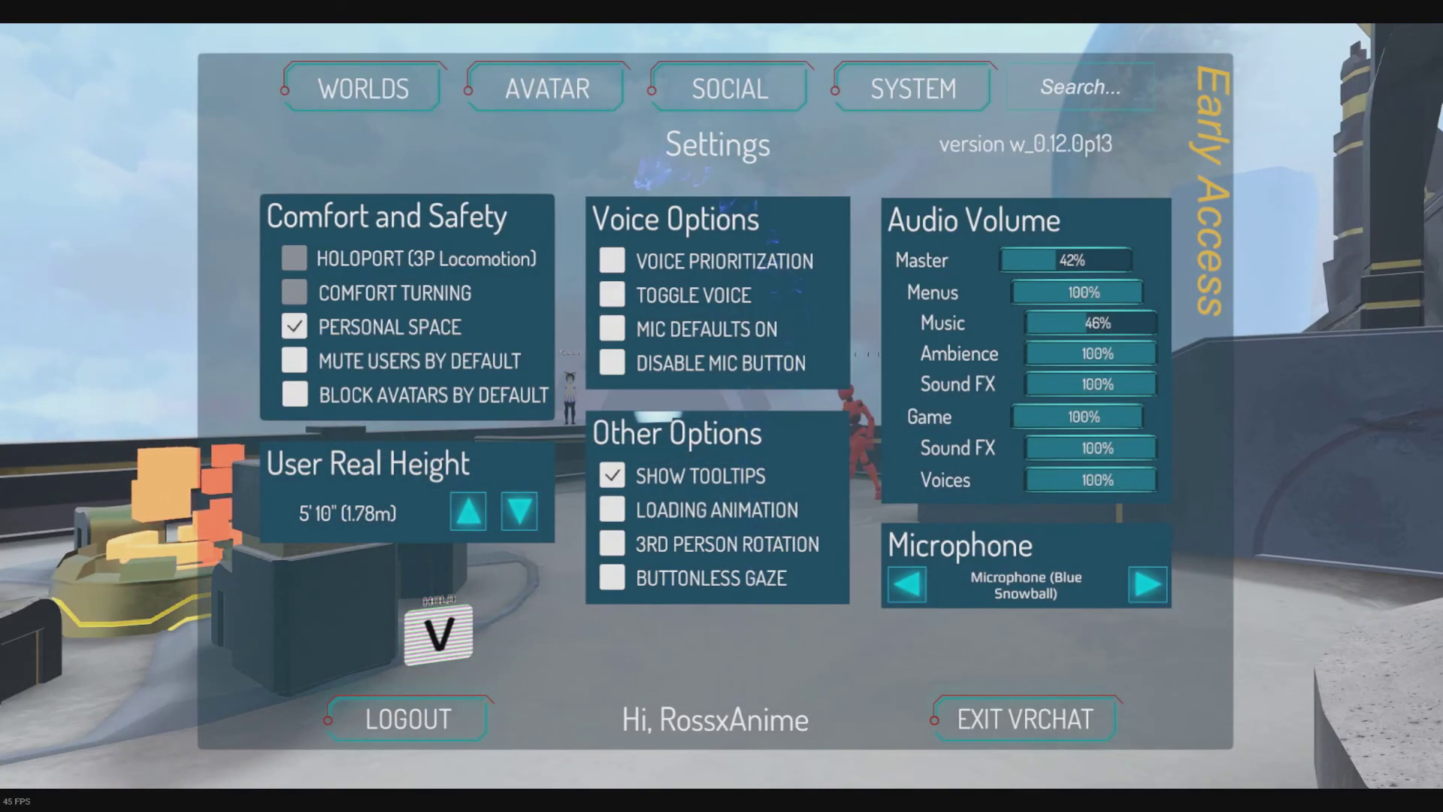
key(v)
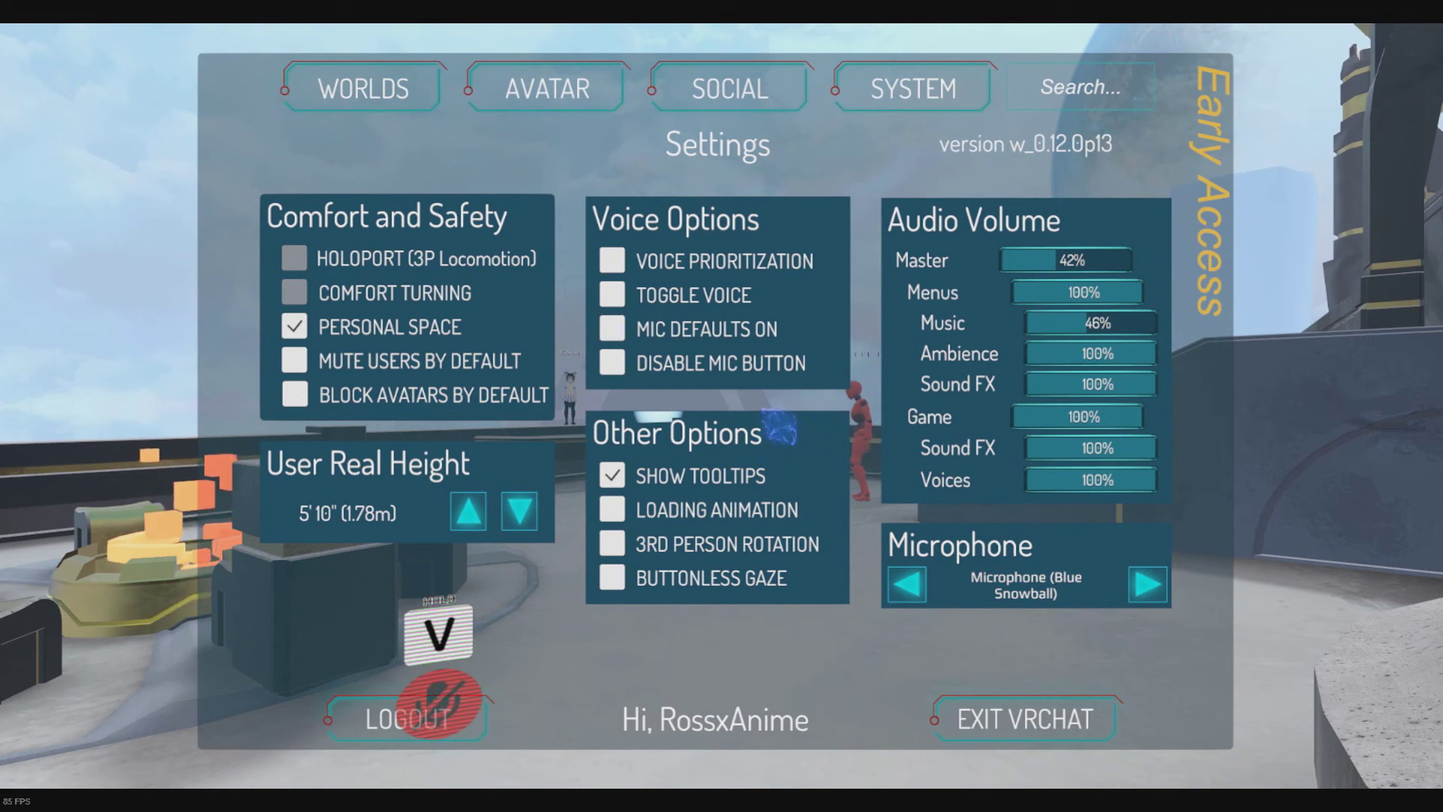
key(v)
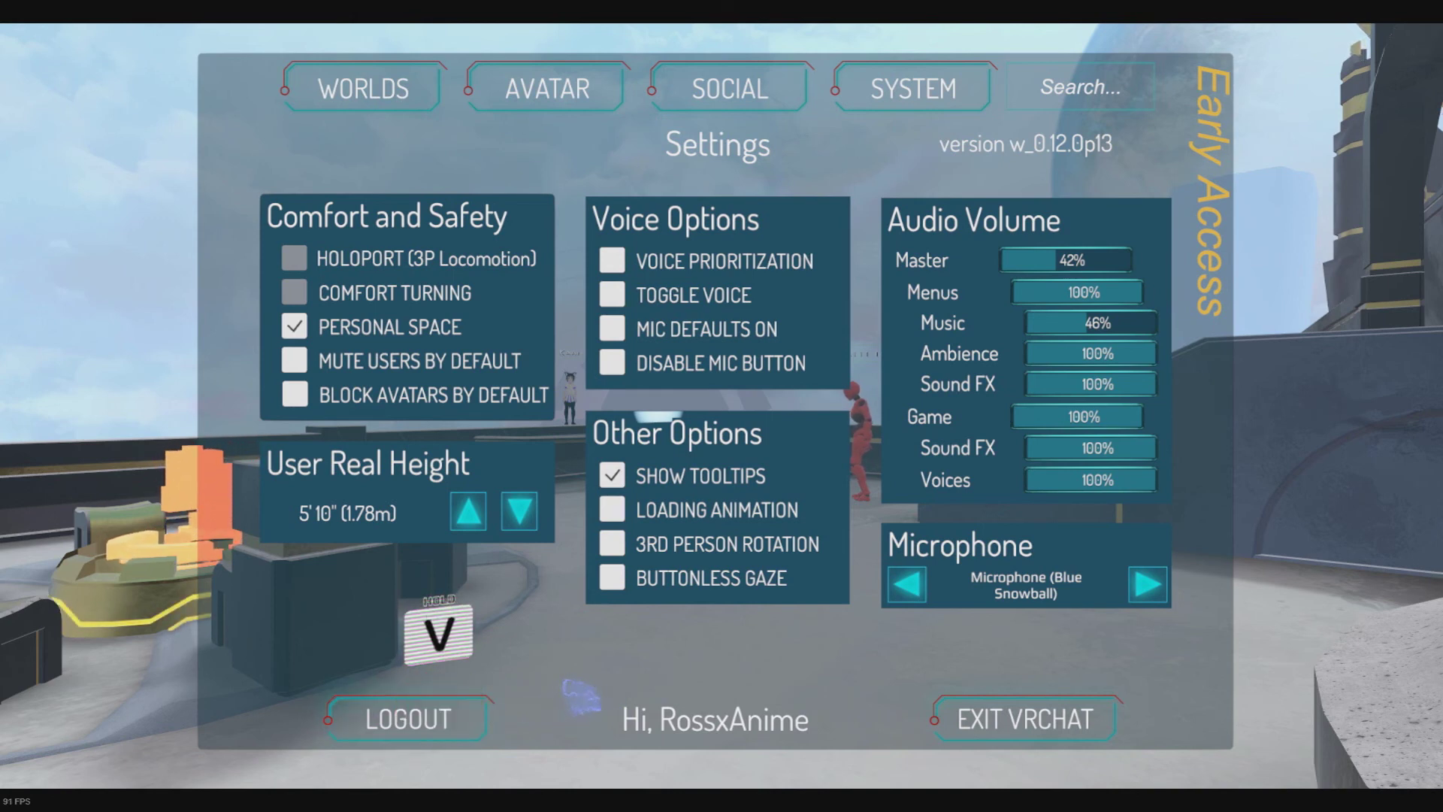
Change into the personal YELLOW HEART avatar, then bring up the Worlds list
click(549, 86)
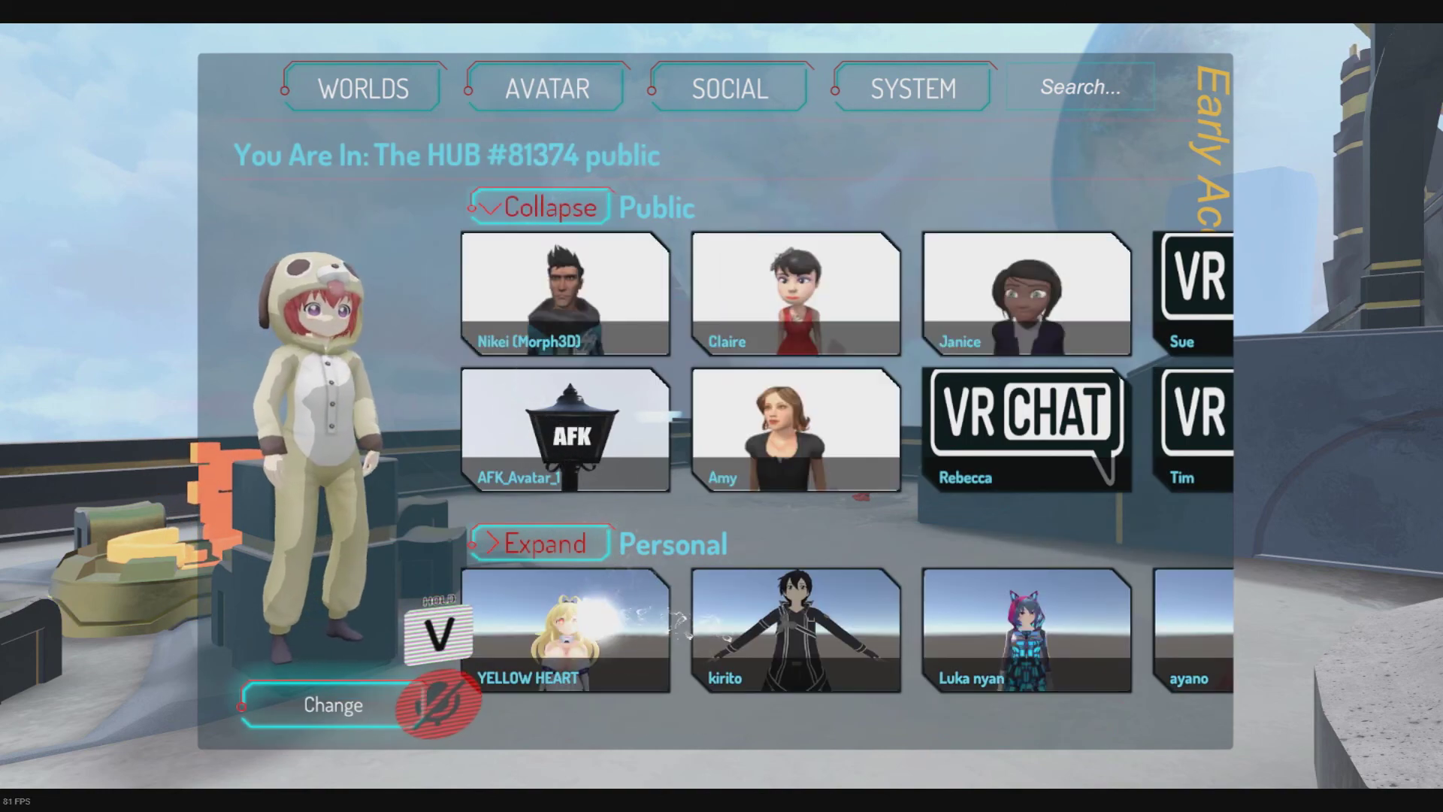
click(349, 712)
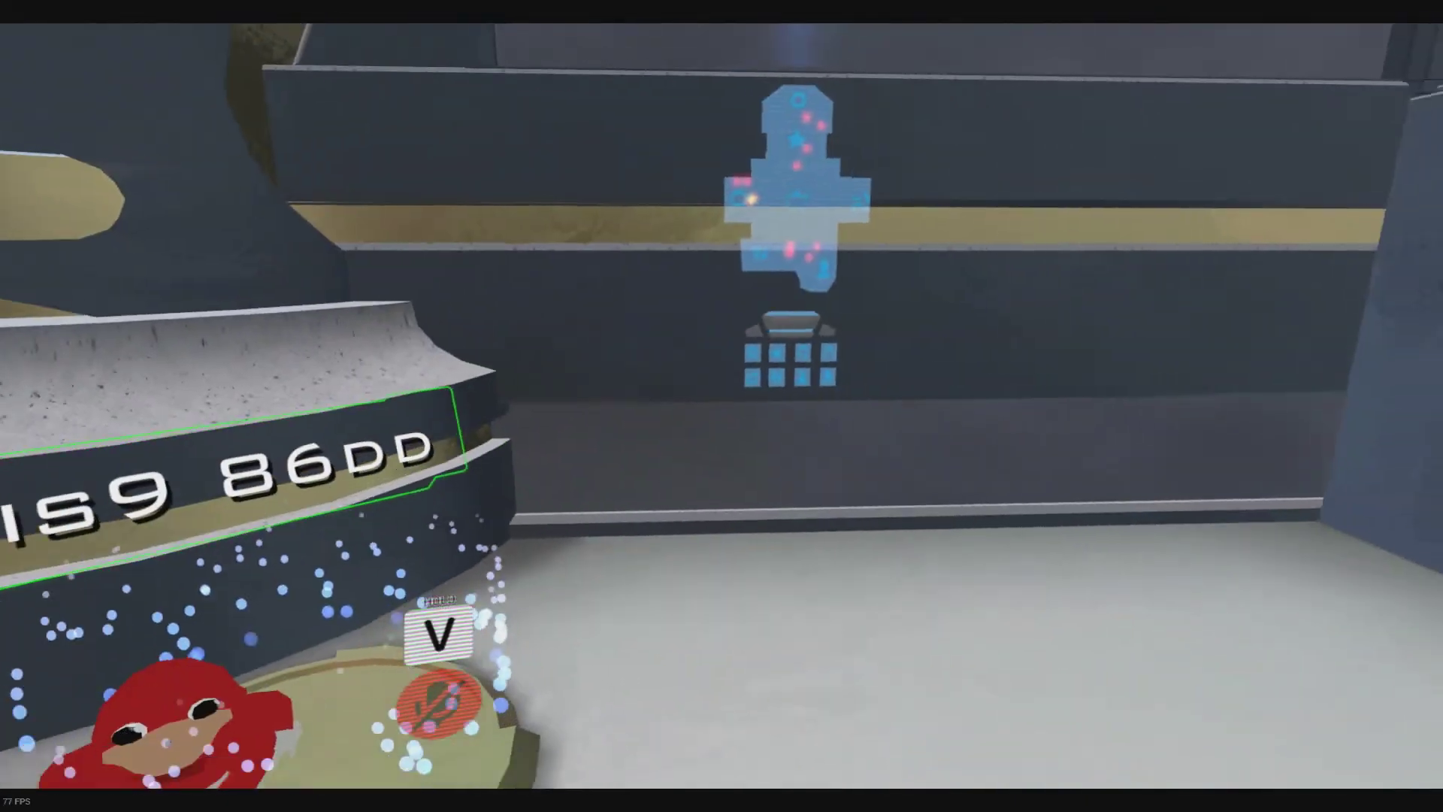
key(Escape)
click(698, 425)
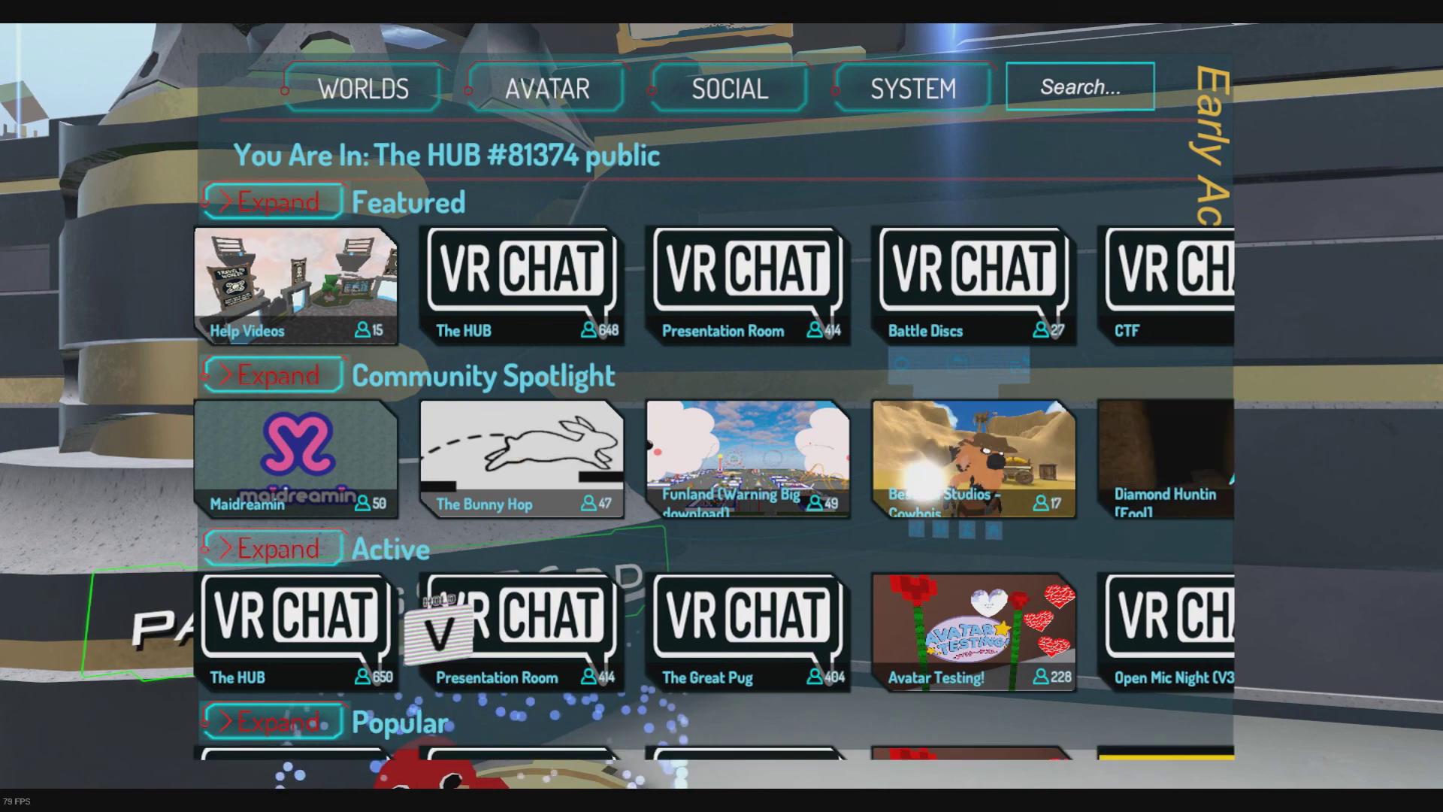
Pick Avatar Testing! from the Active worlds row and travel there
click(905, 620)
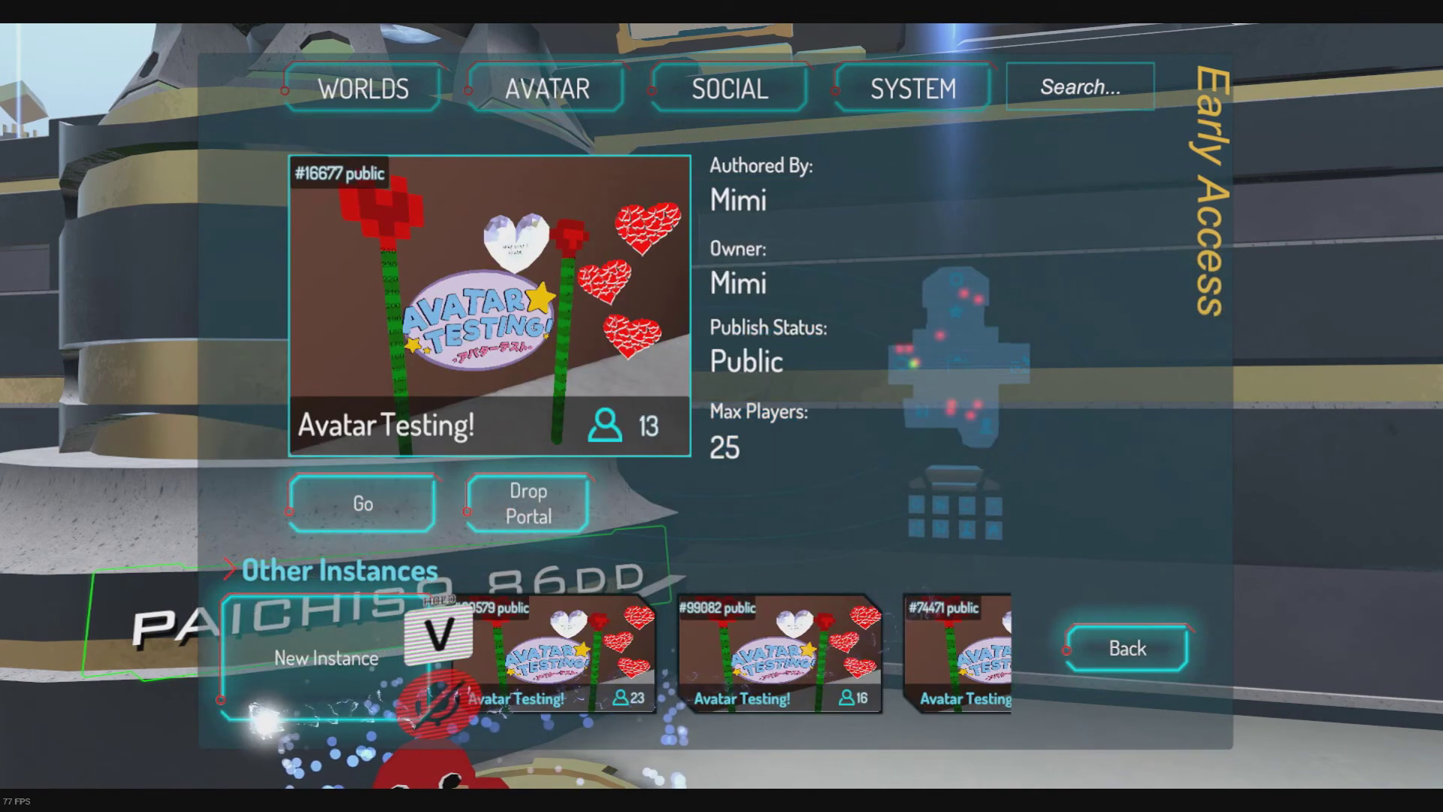
key(Escape)
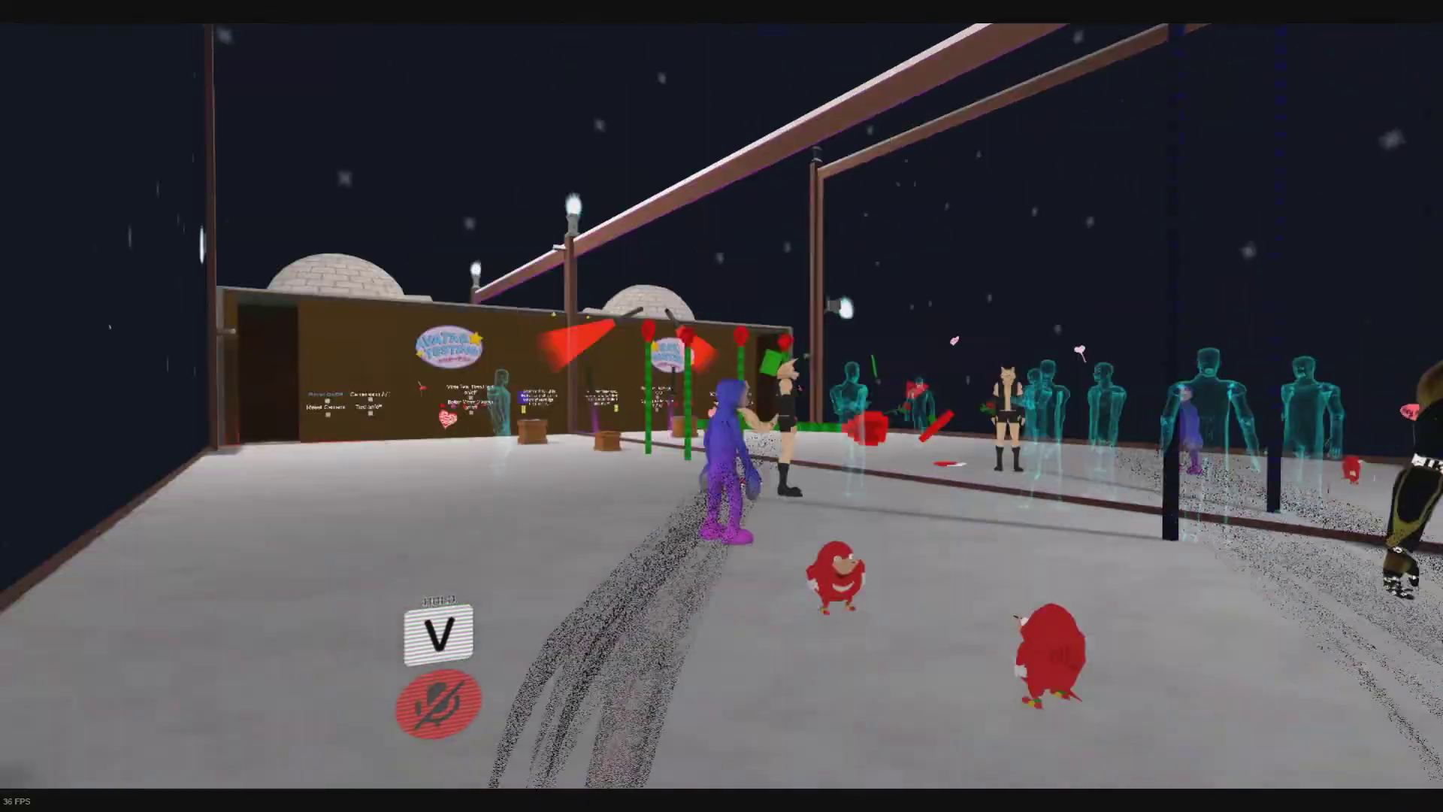
Walk along the wall to the mirror in Avatar Testing! and bring up the Emote menu
key(w)
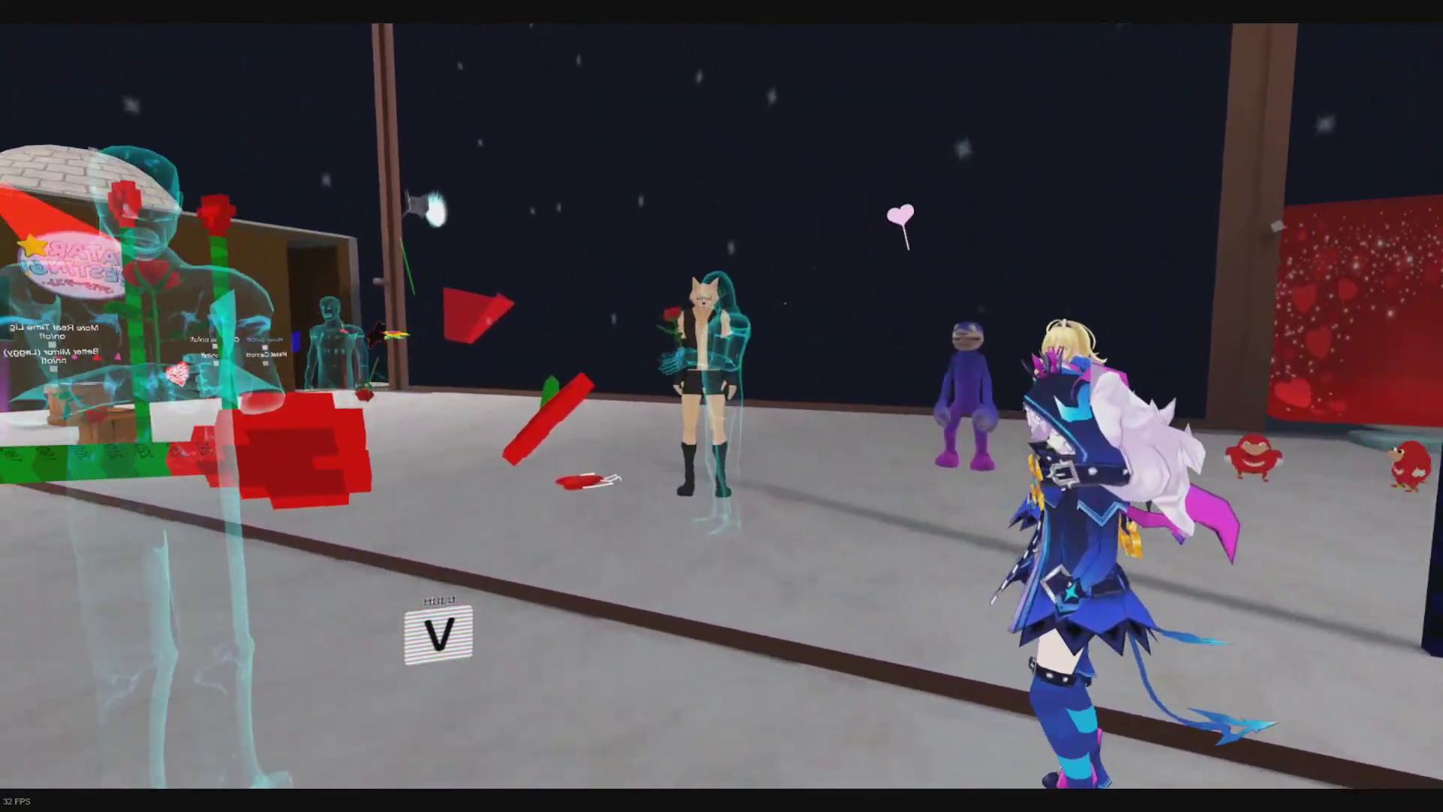
key(w)
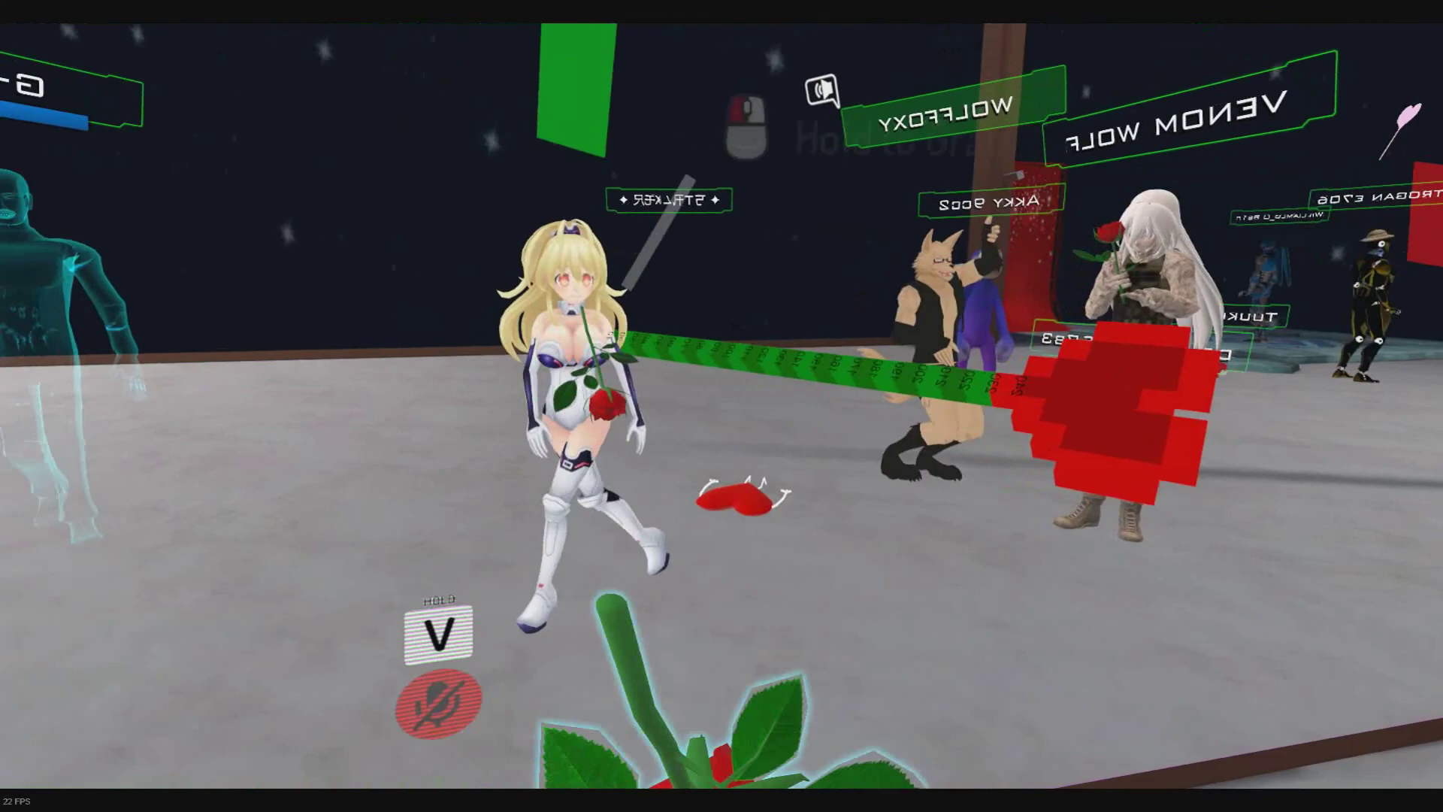
key(w)
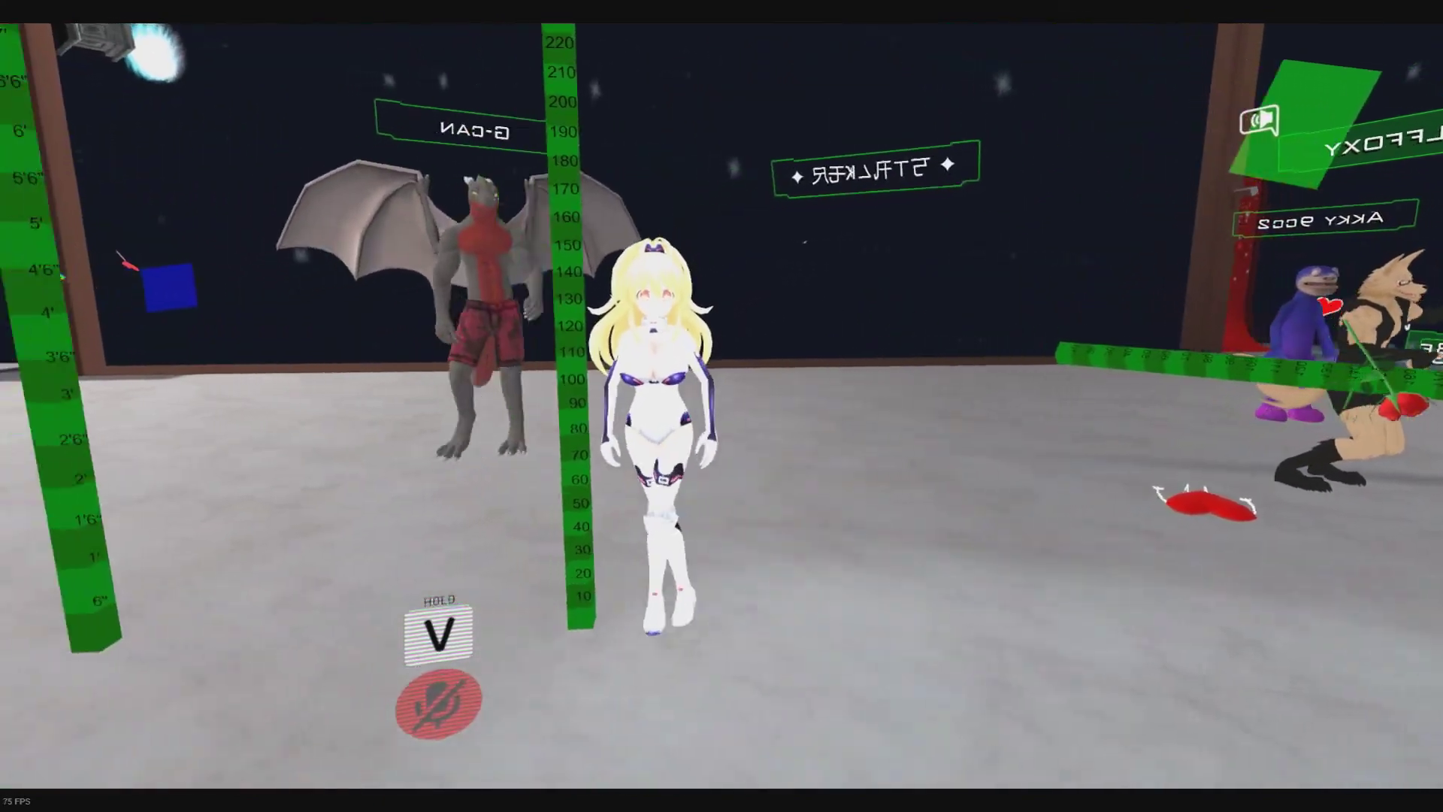
key(w)
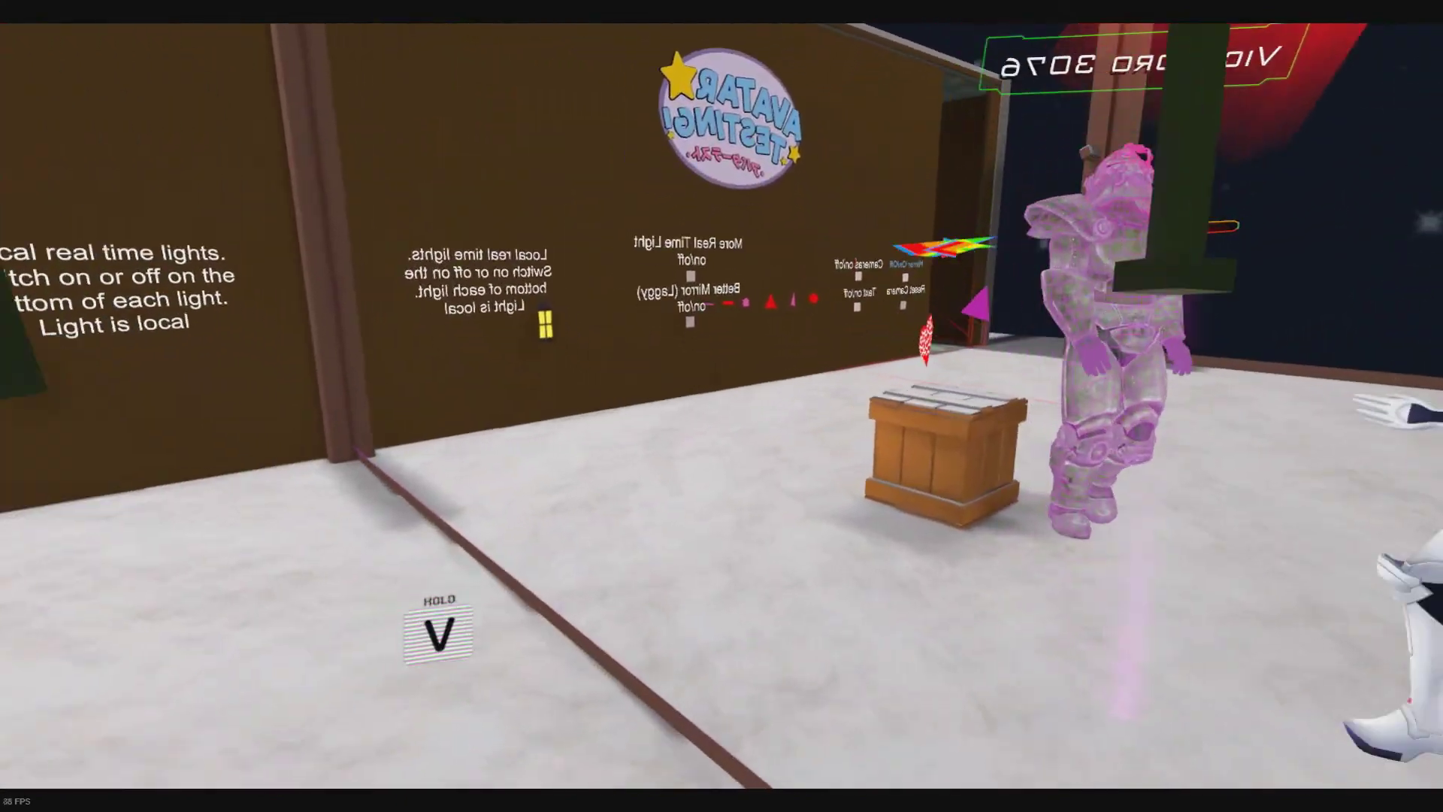
key(w)
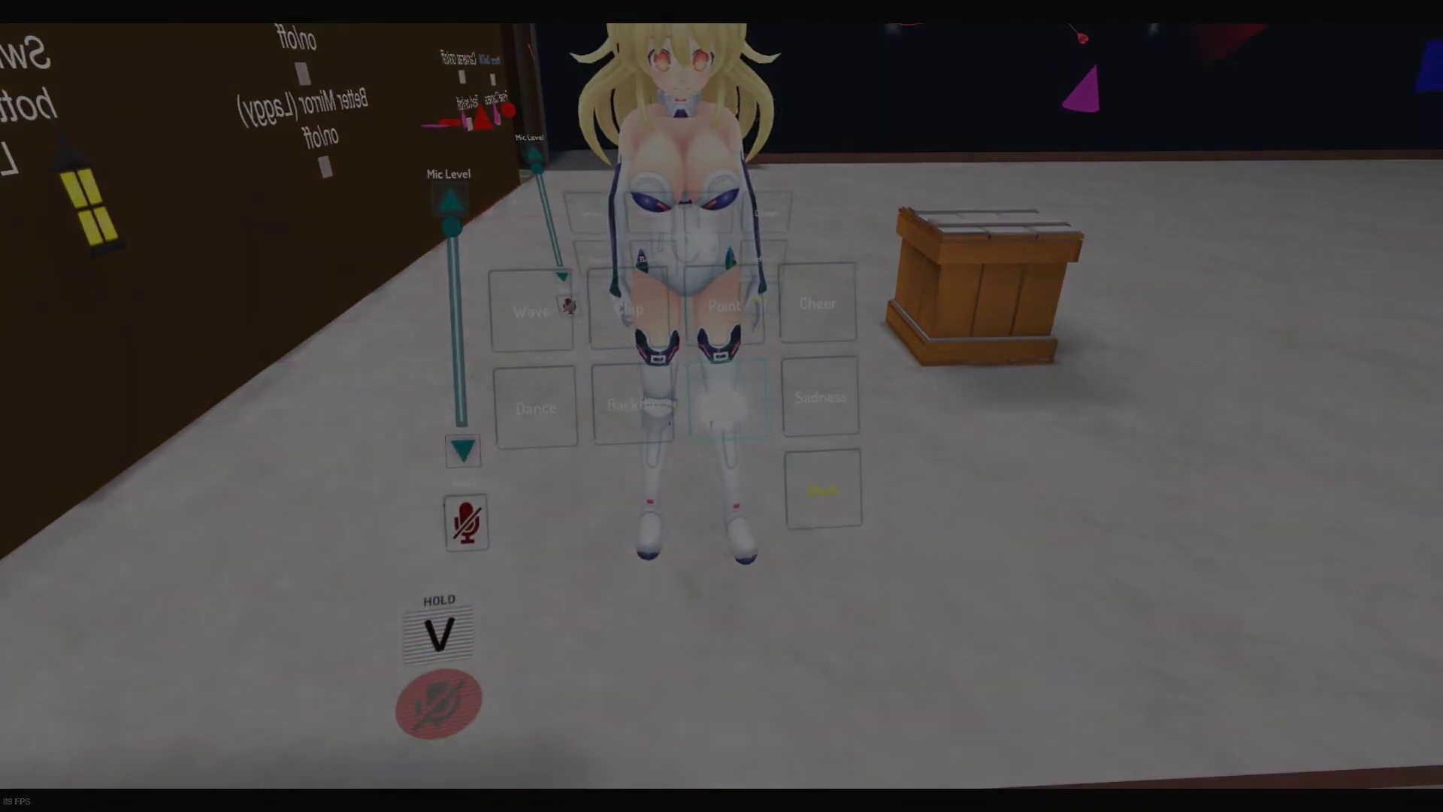
click(795, 604)
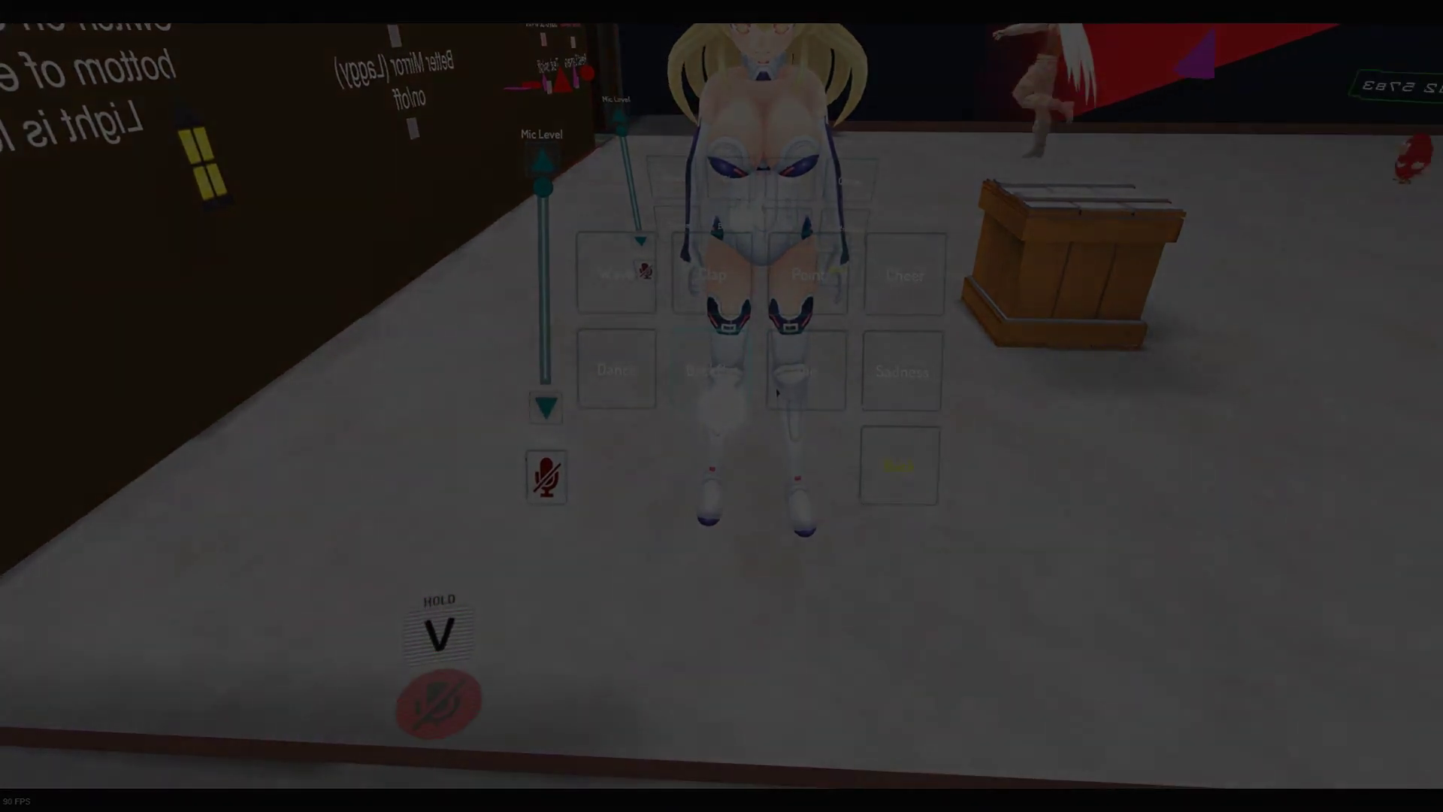